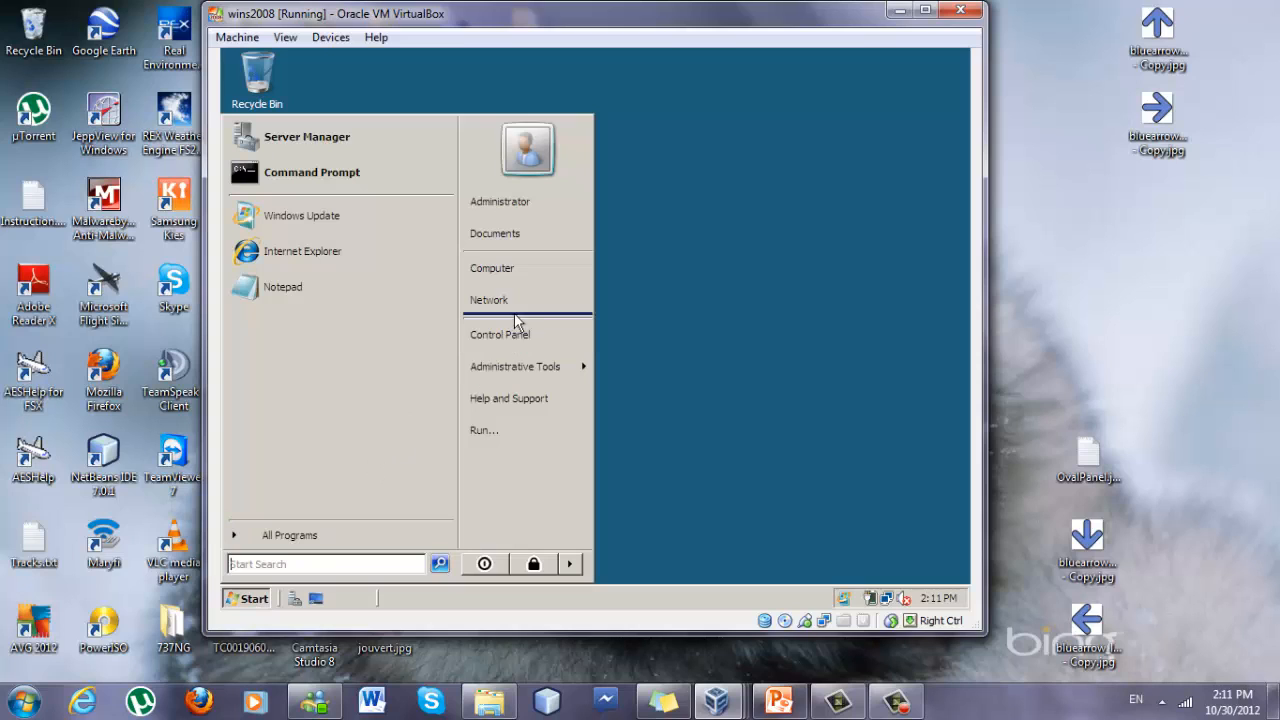
Create a new folder named Profiles in the root of Local Disk (C:), accepting the merge with the existing folder.
left_click(492, 274)
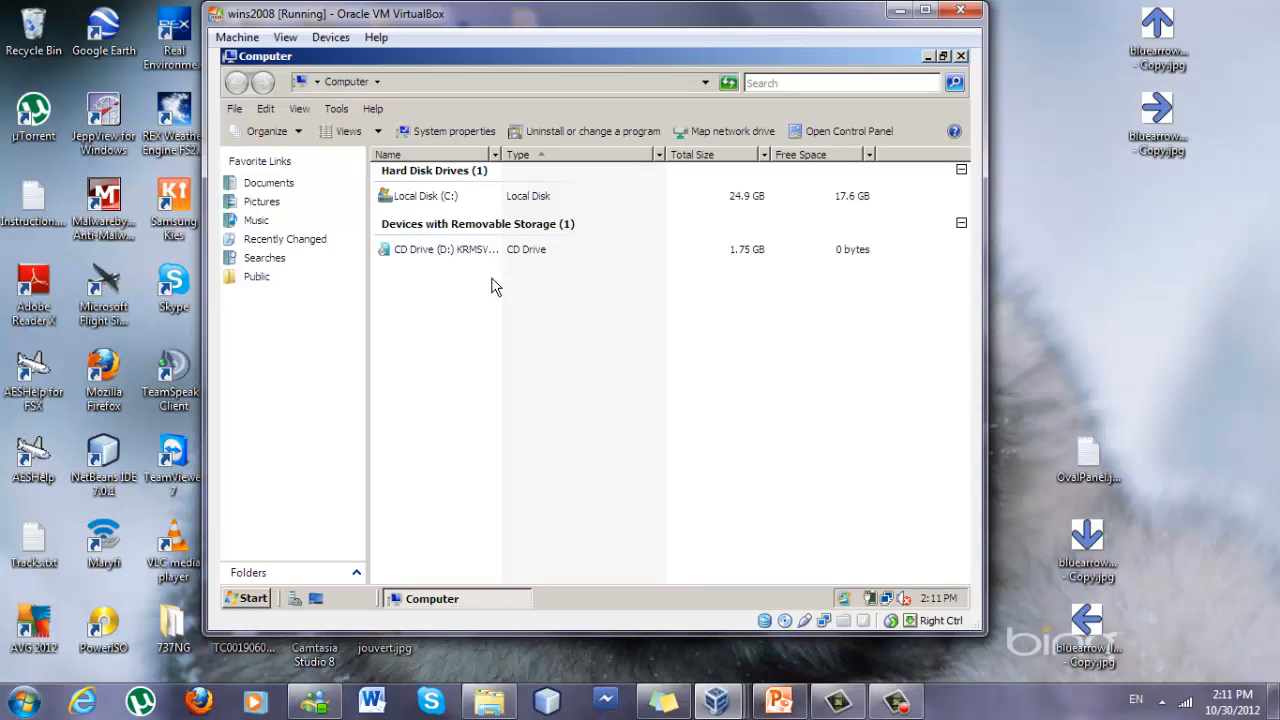
left_click(419, 199)
double_click(419, 199)
right_click(469, 369)
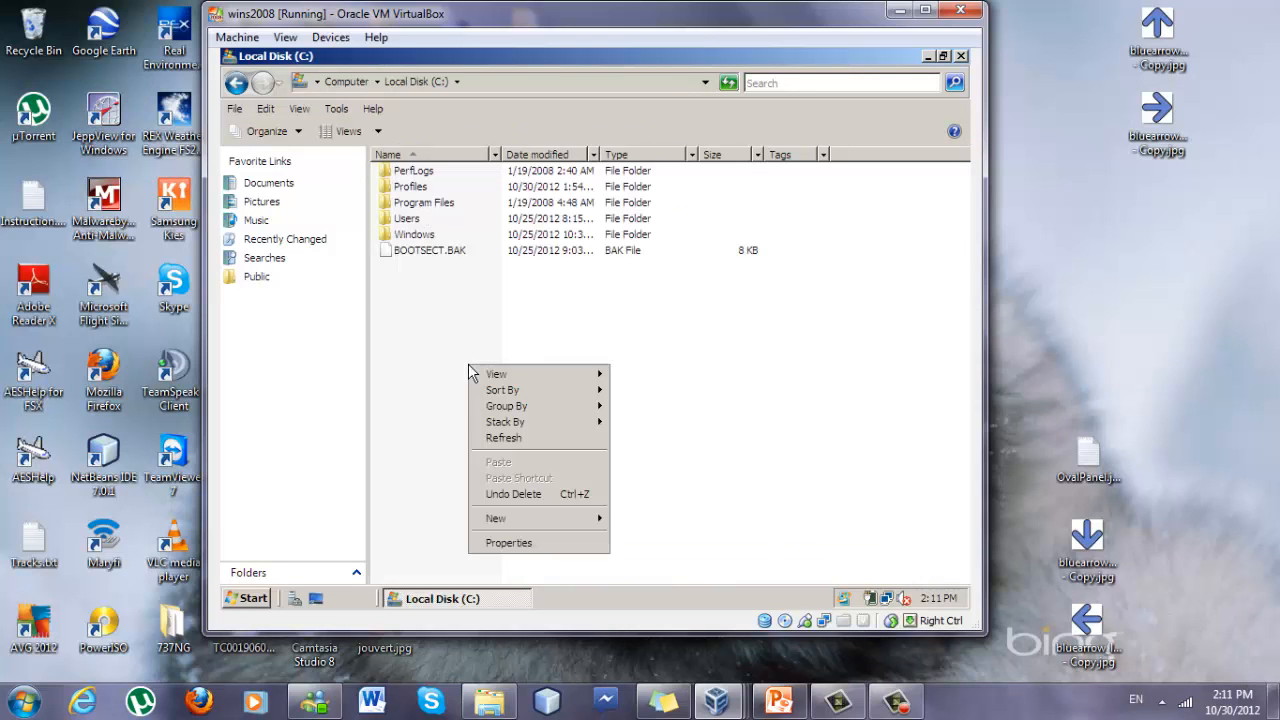
mouse_move(598, 519)
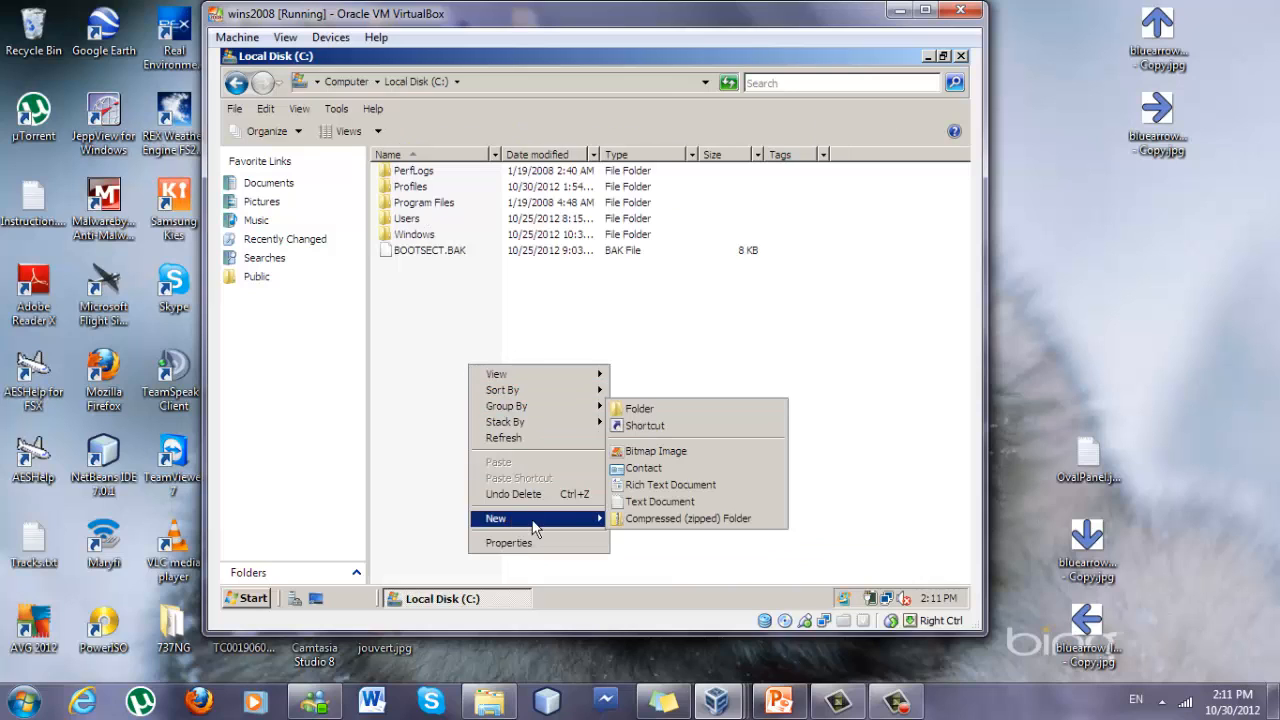
left_click(622, 410)
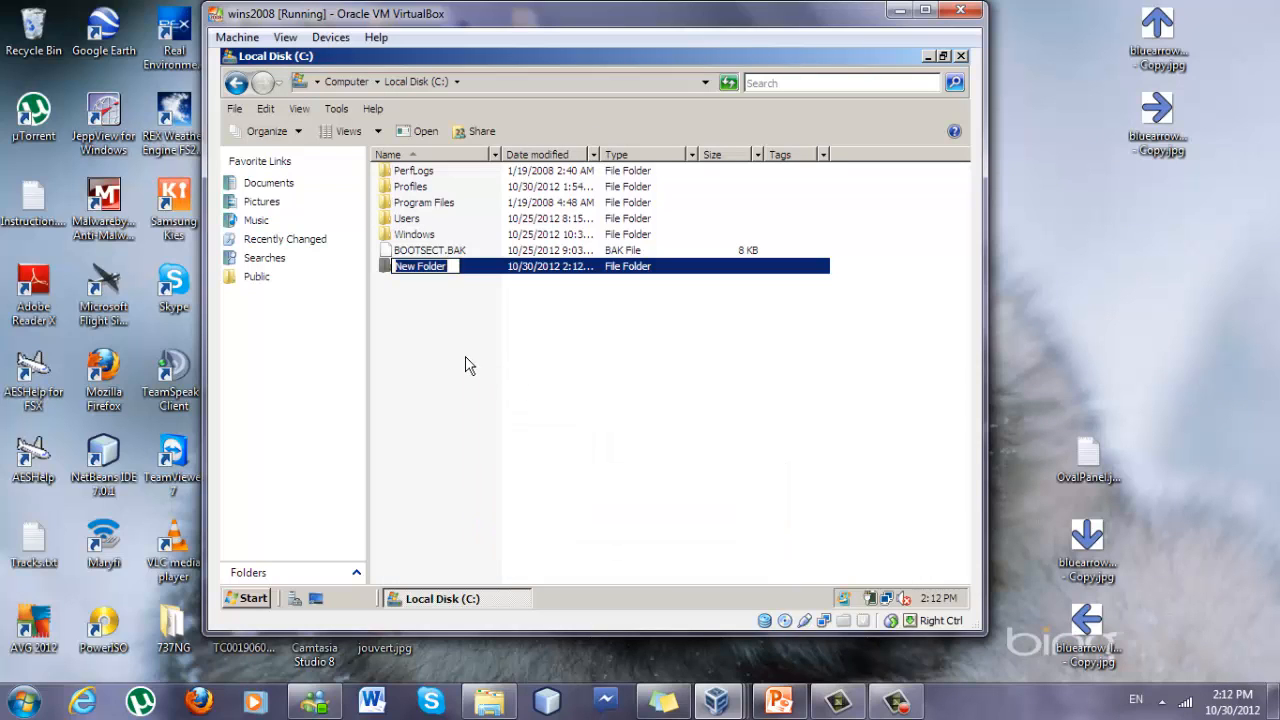
type("Profiles")
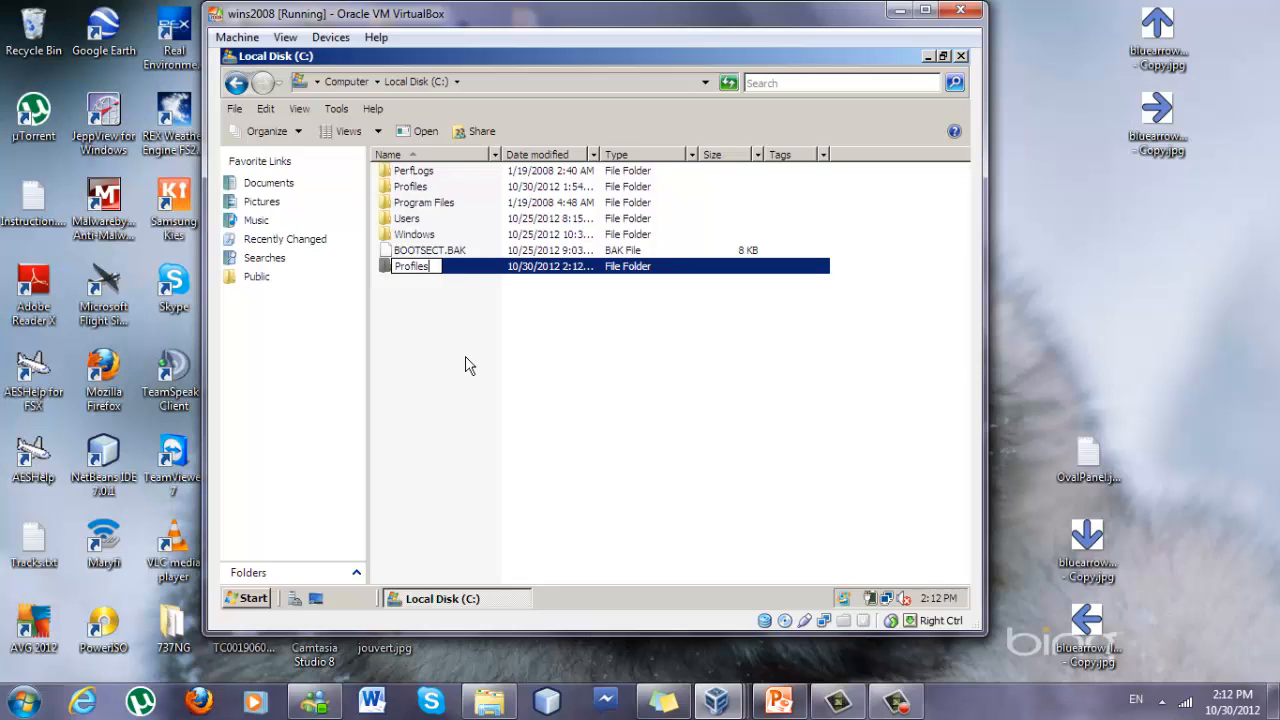
key("Return")
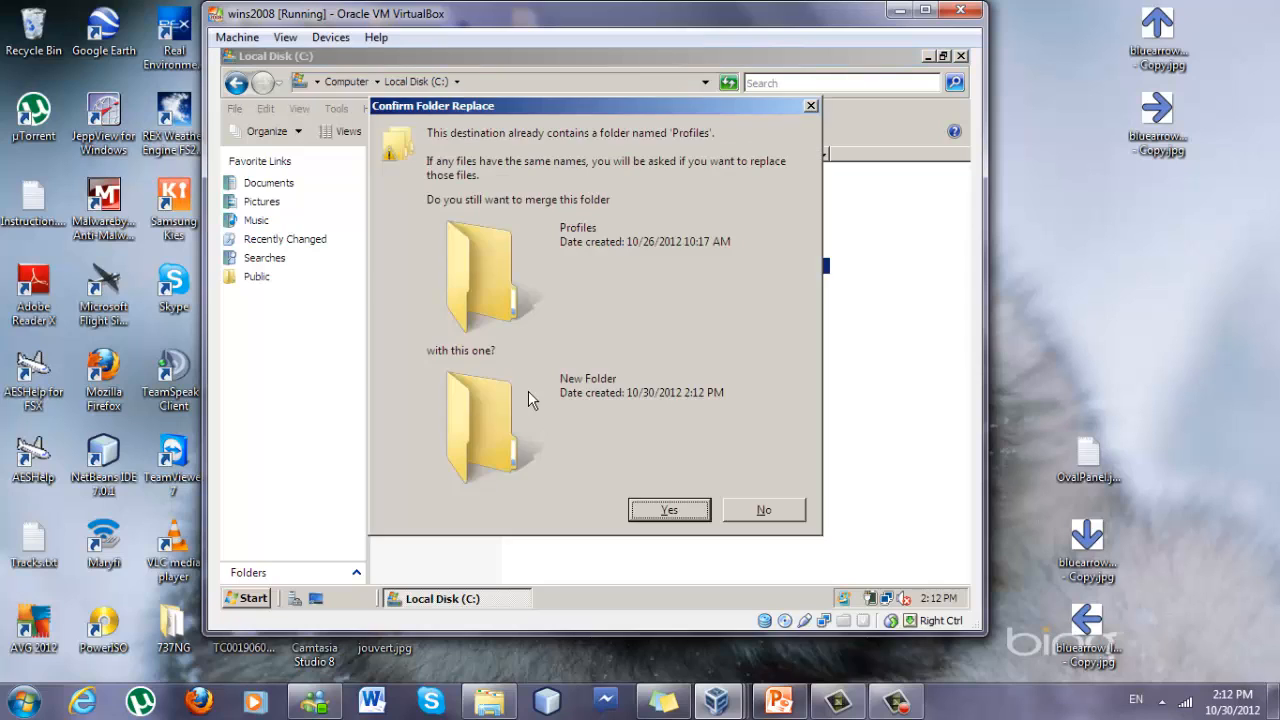
left_click(658, 508)
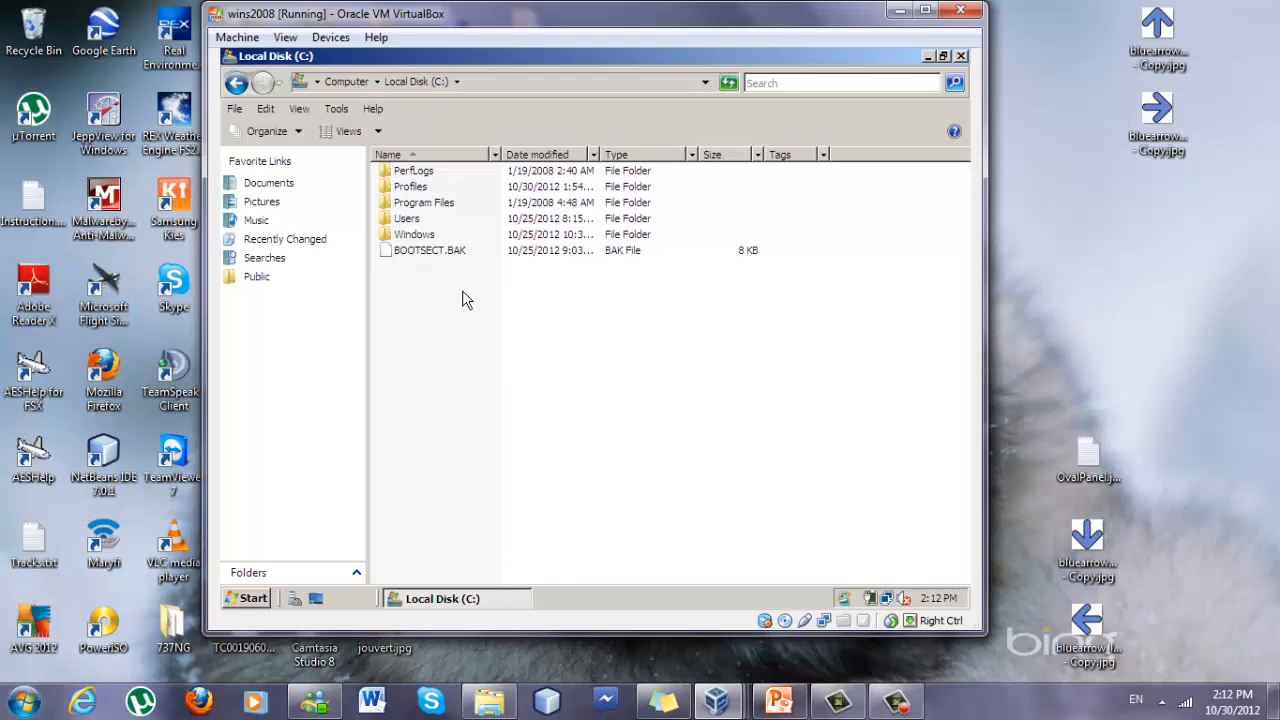
Open the Profiles folder's advanced sharing settings and turn on sharing for the folder.
right_click(423, 190)
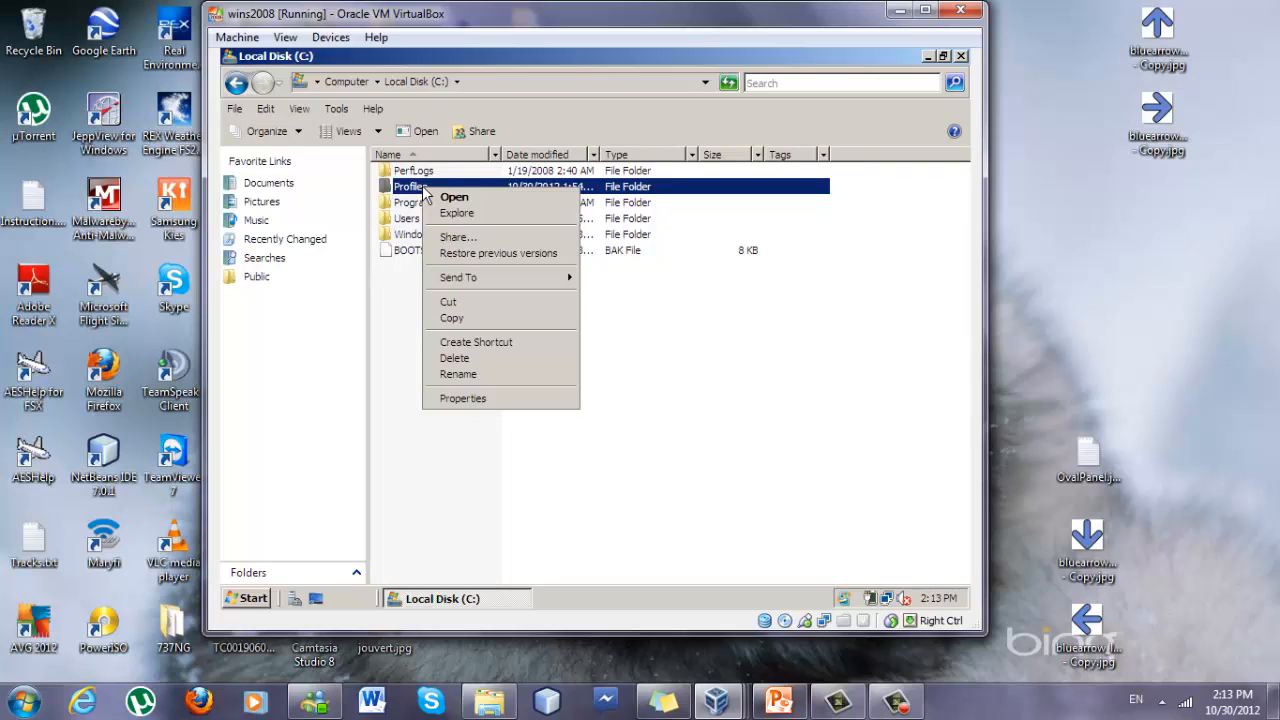
left_click(464, 396)
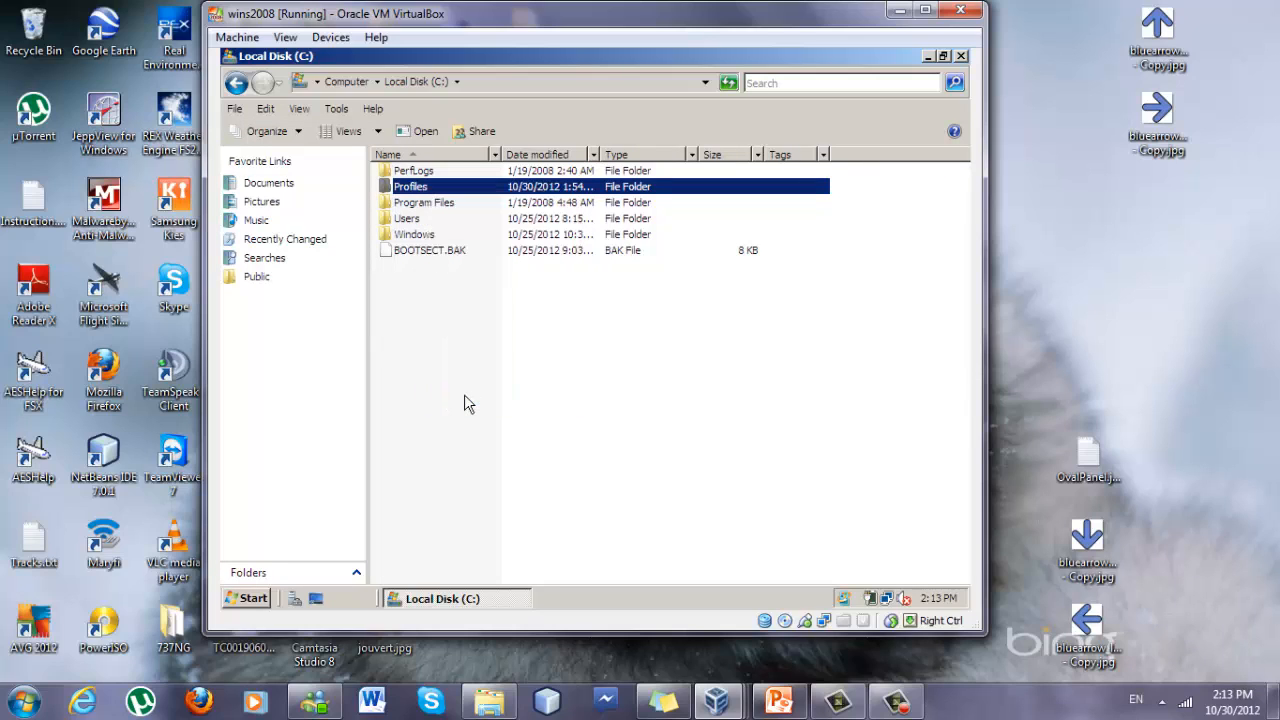
left_click(490, 176)
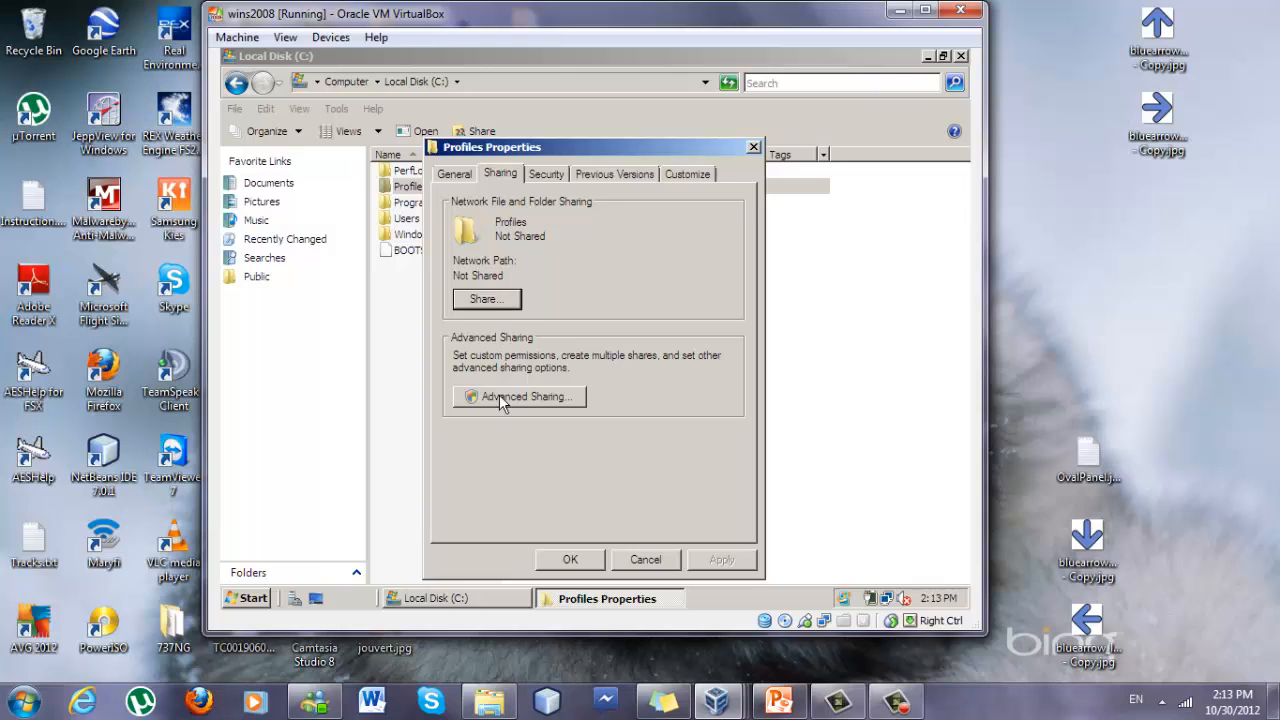
left_click(503, 398)
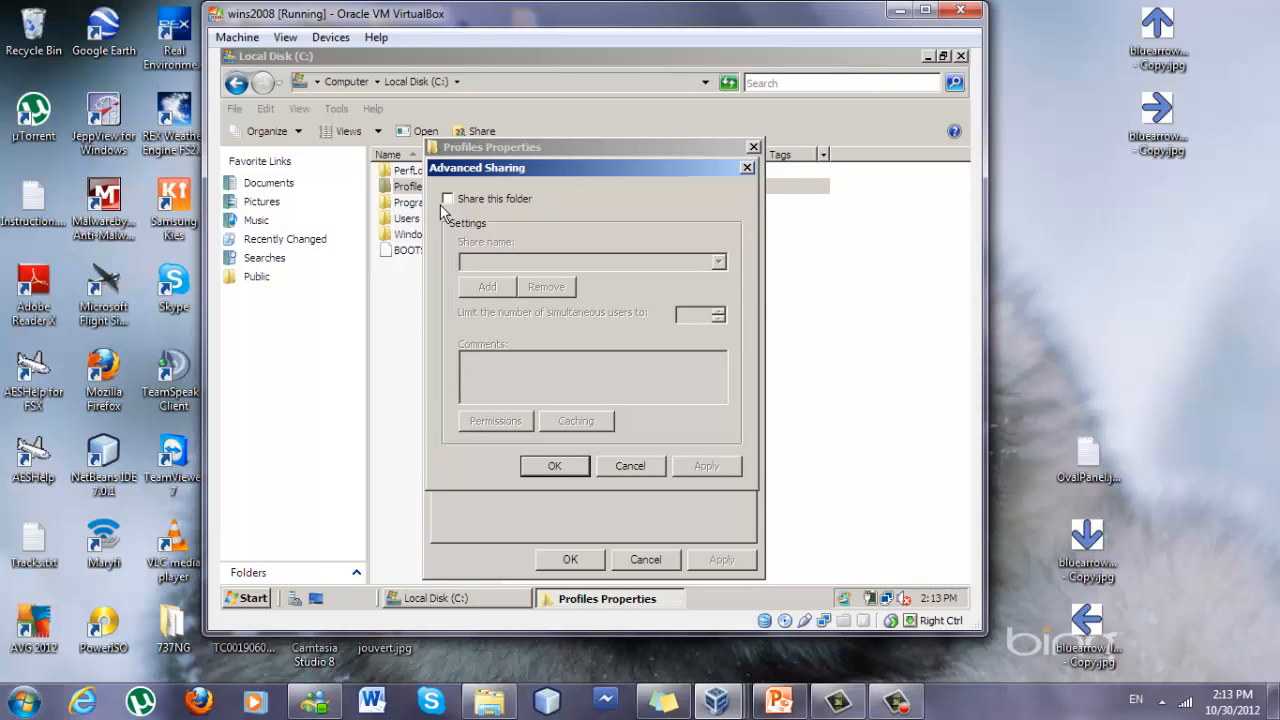
left_click(448, 199)
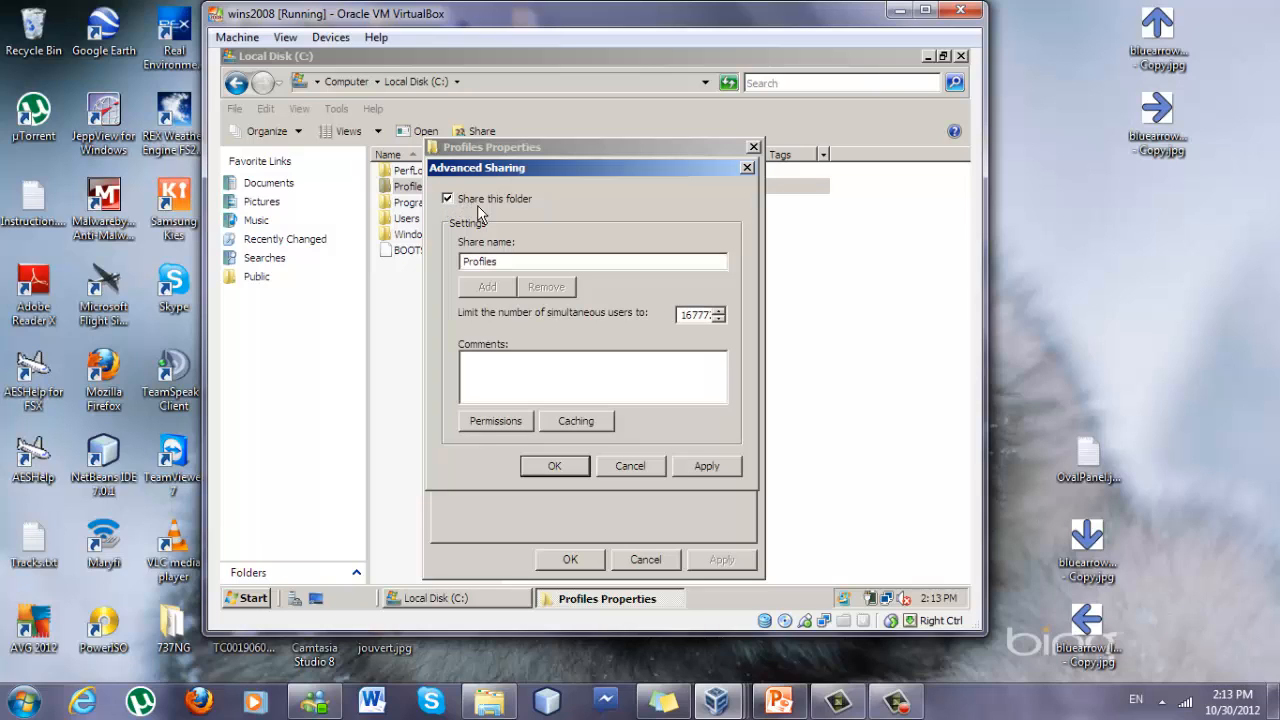
Allow Everyone Full Control in the Profiles share permissions, apply, and close all sharing dialogs.
left_click(530, 422)
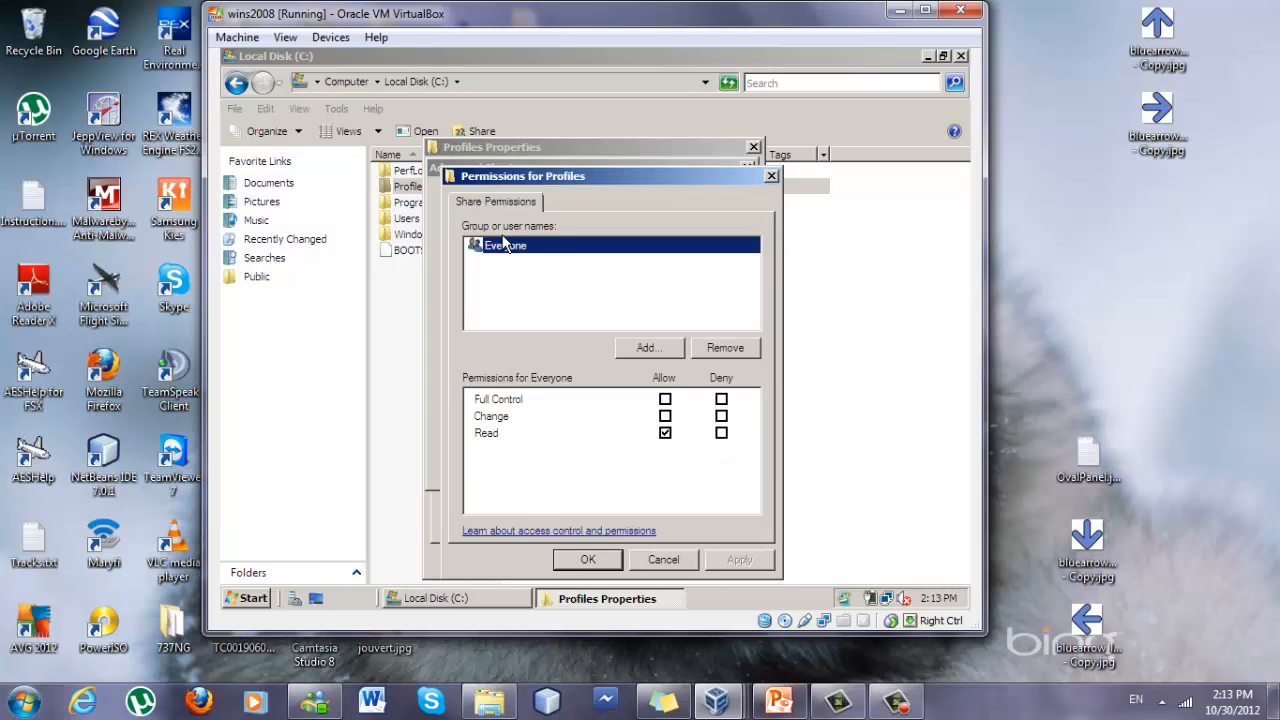
left_click(666, 402)
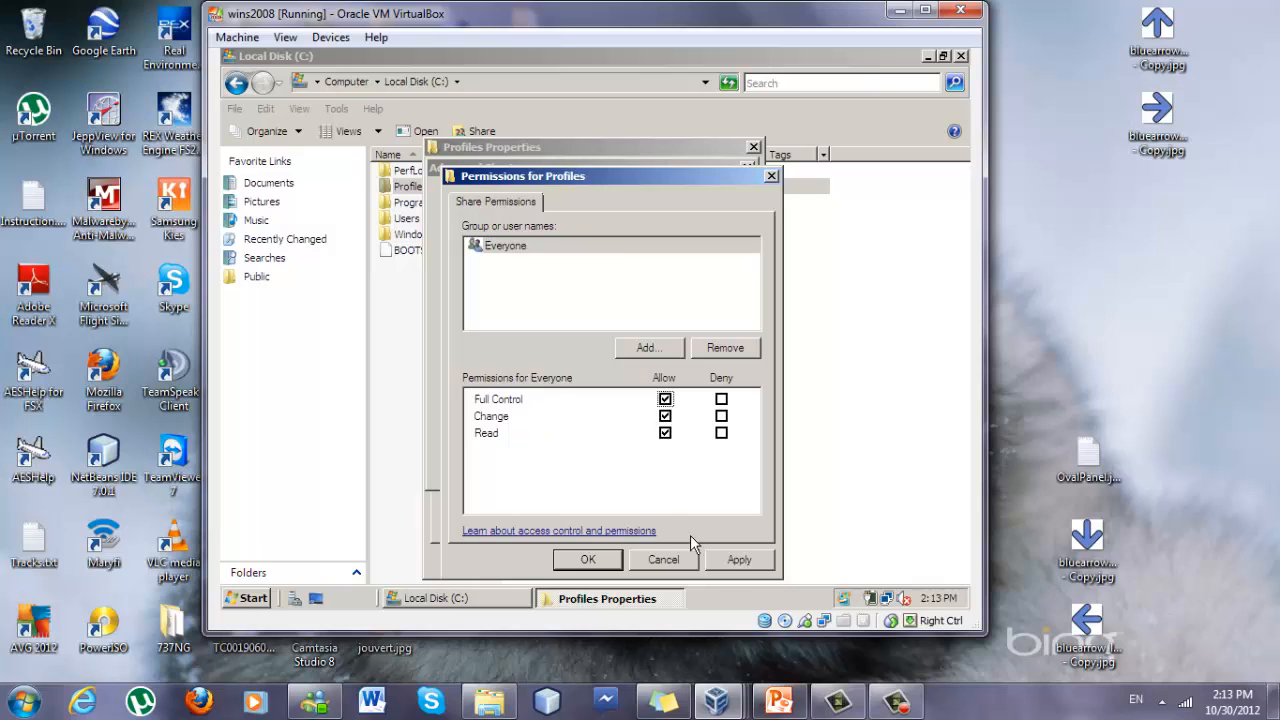
left_click(725, 563)
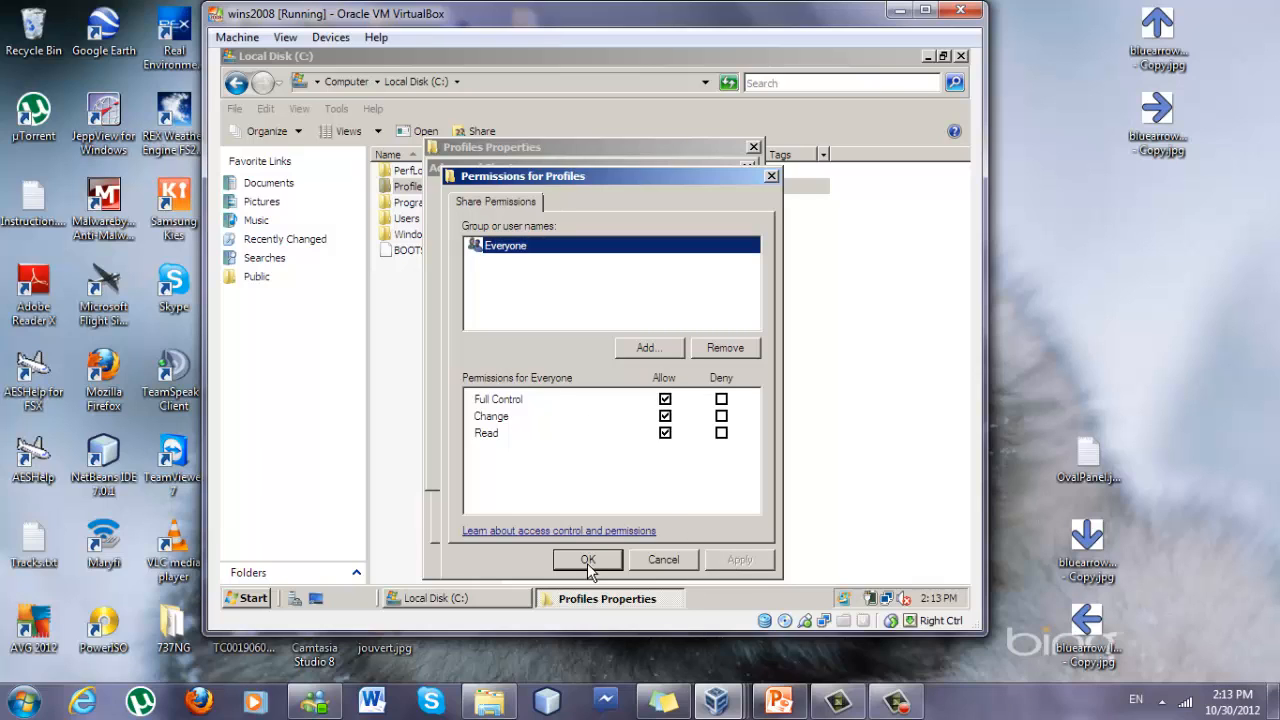
left_click(590, 562)
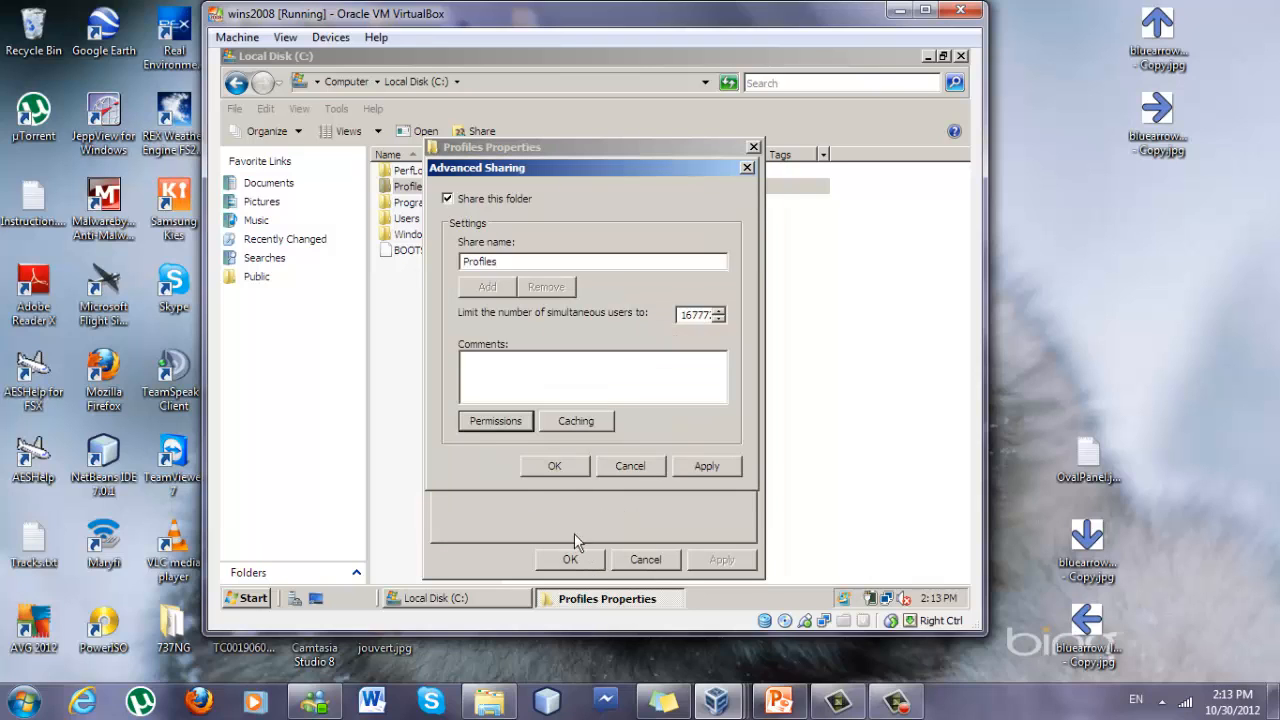
left_click(540, 470)
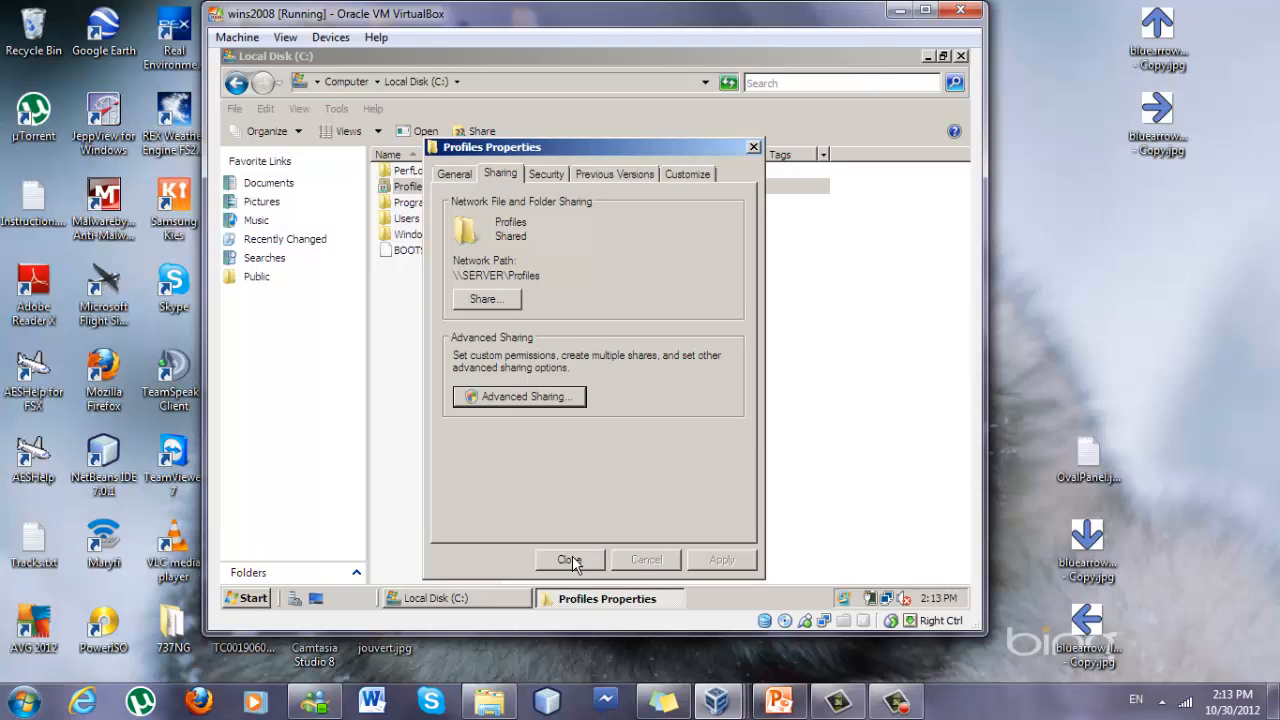
left_click(566, 562)
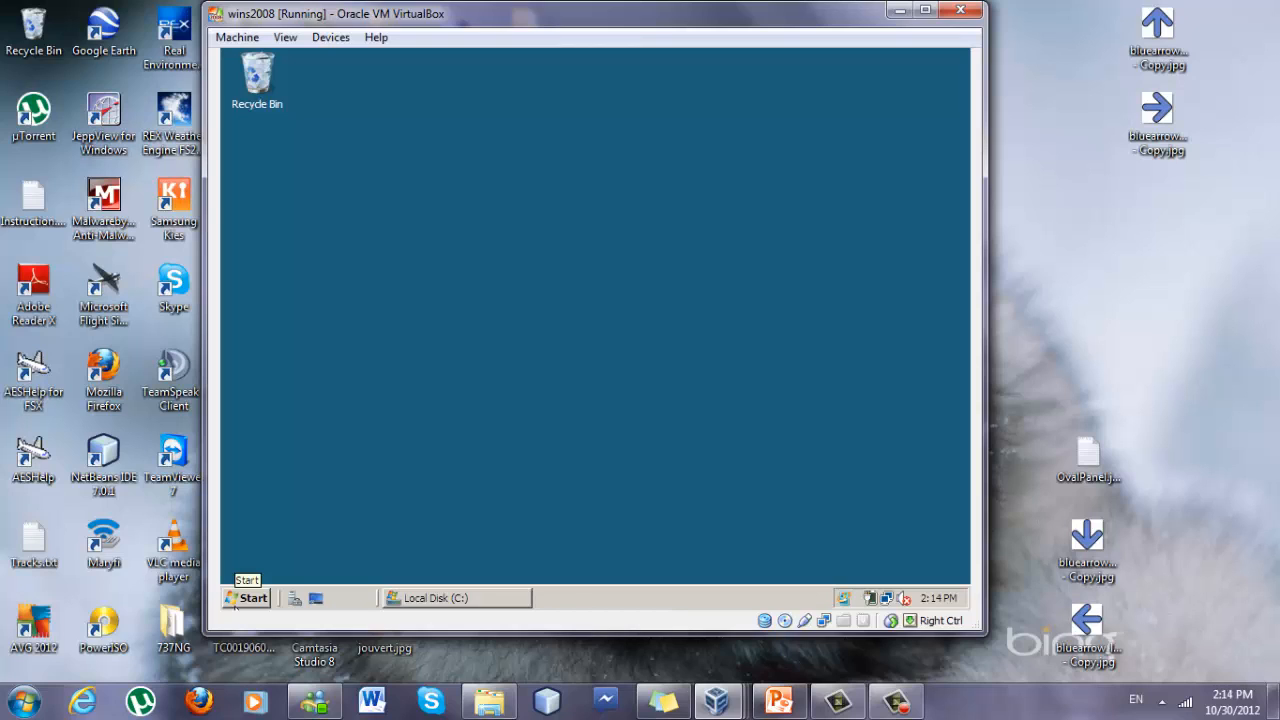
Open Server Manager and browse to the corp.com domain in Active Directory Users and Computers.
left_click(235, 600)
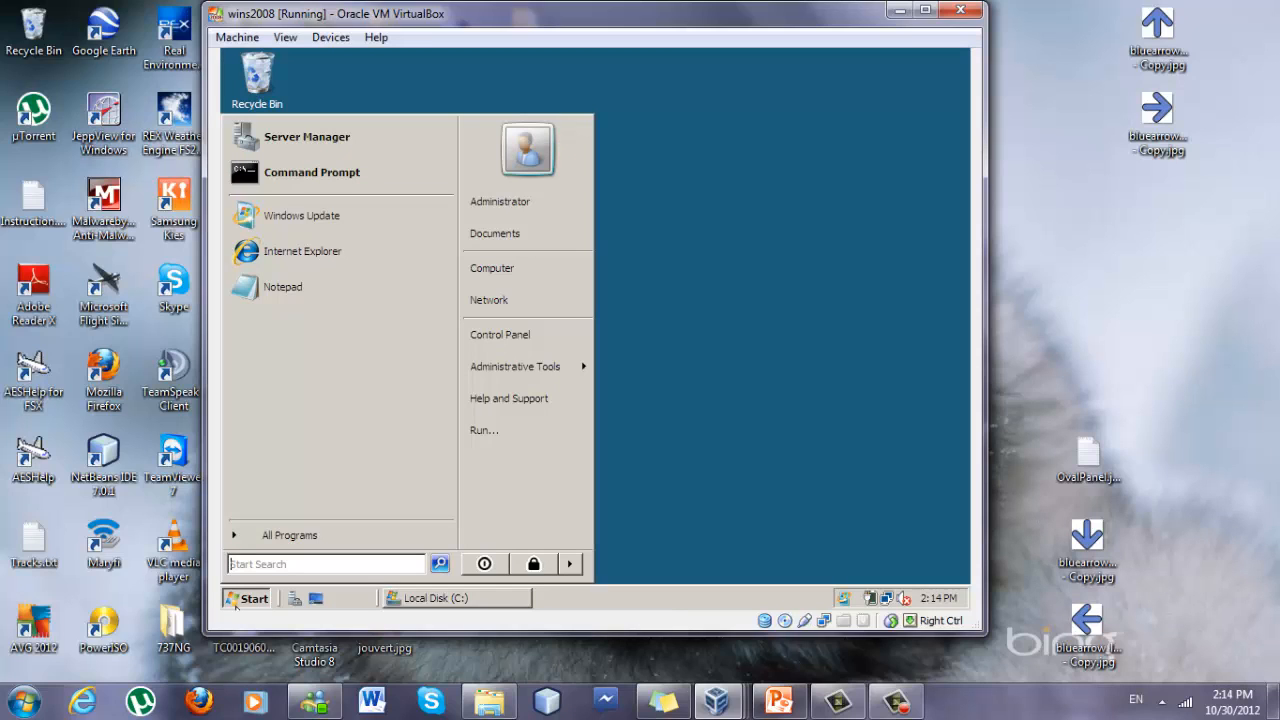
left_click(328, 144)
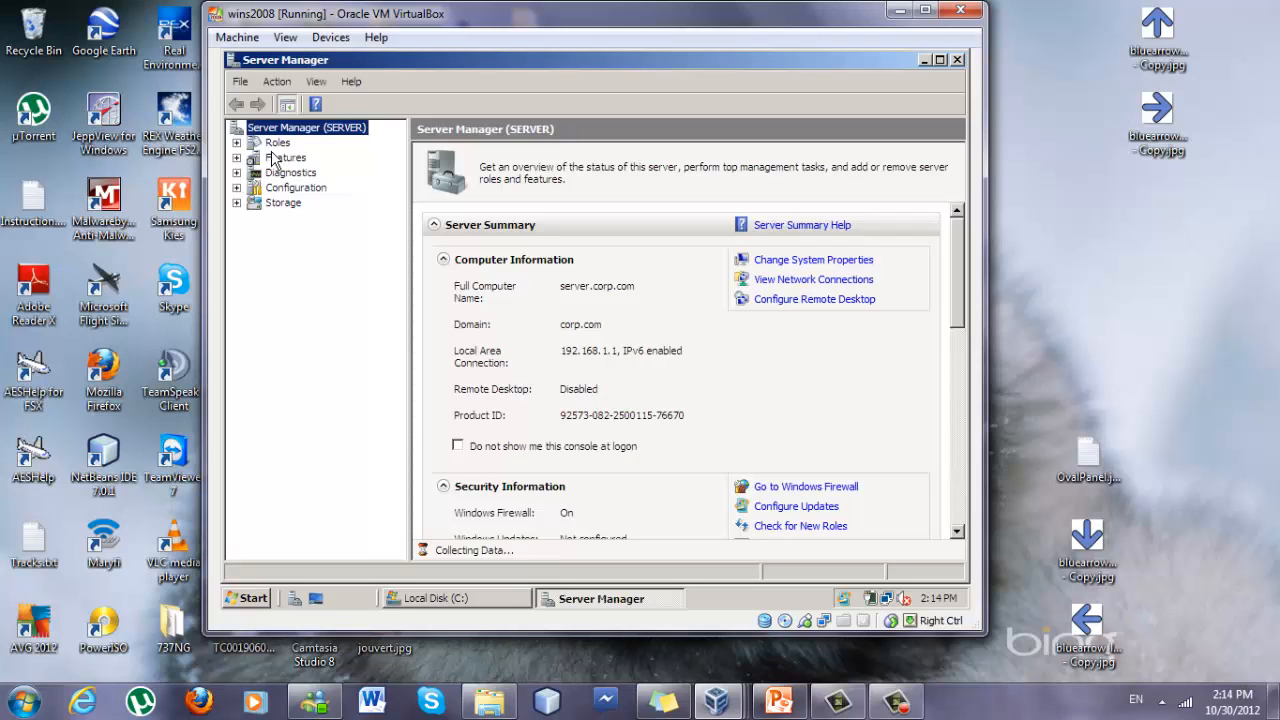
left_click(236, 143)
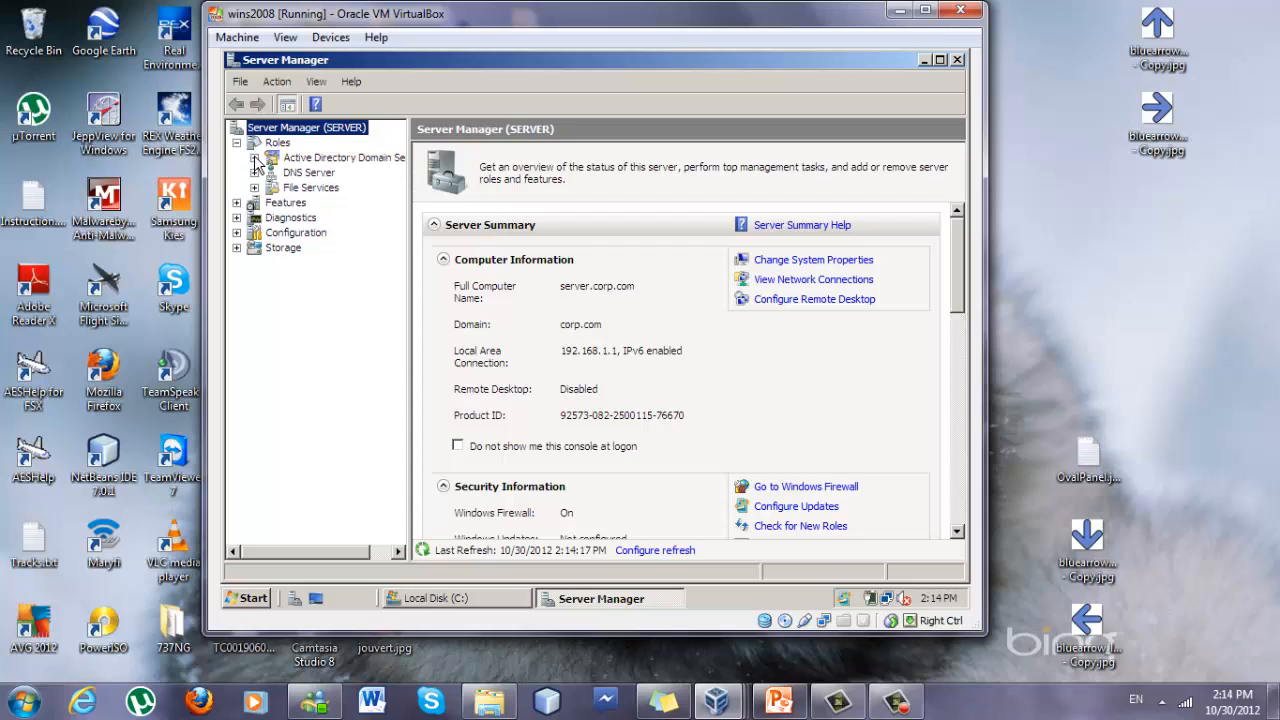
left_click(255, 158)
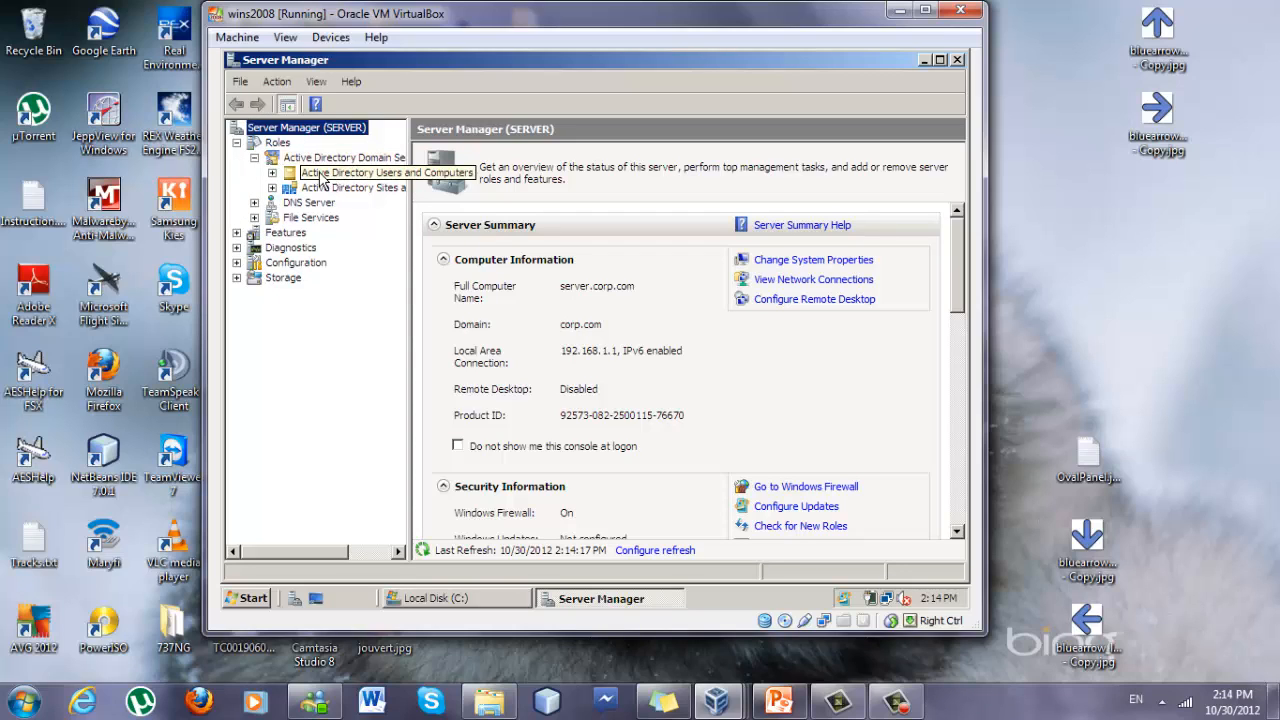
left_click(321, 176)
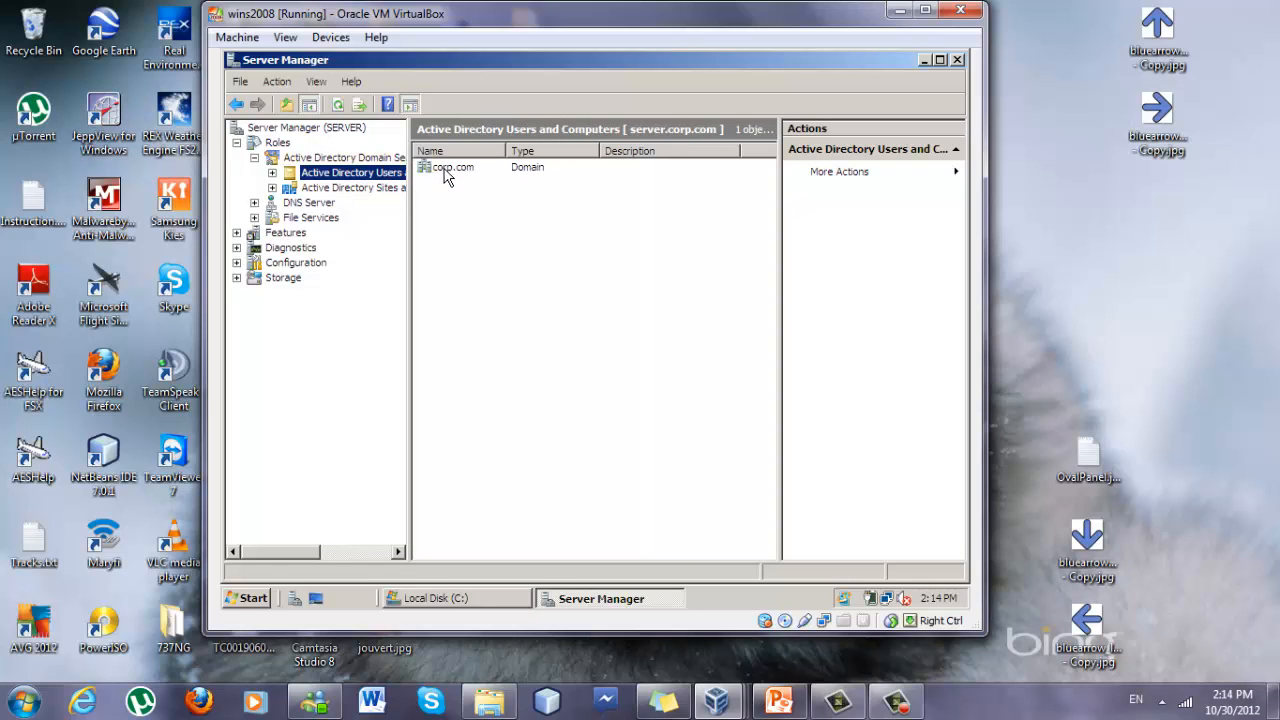
double_click(447, 172)
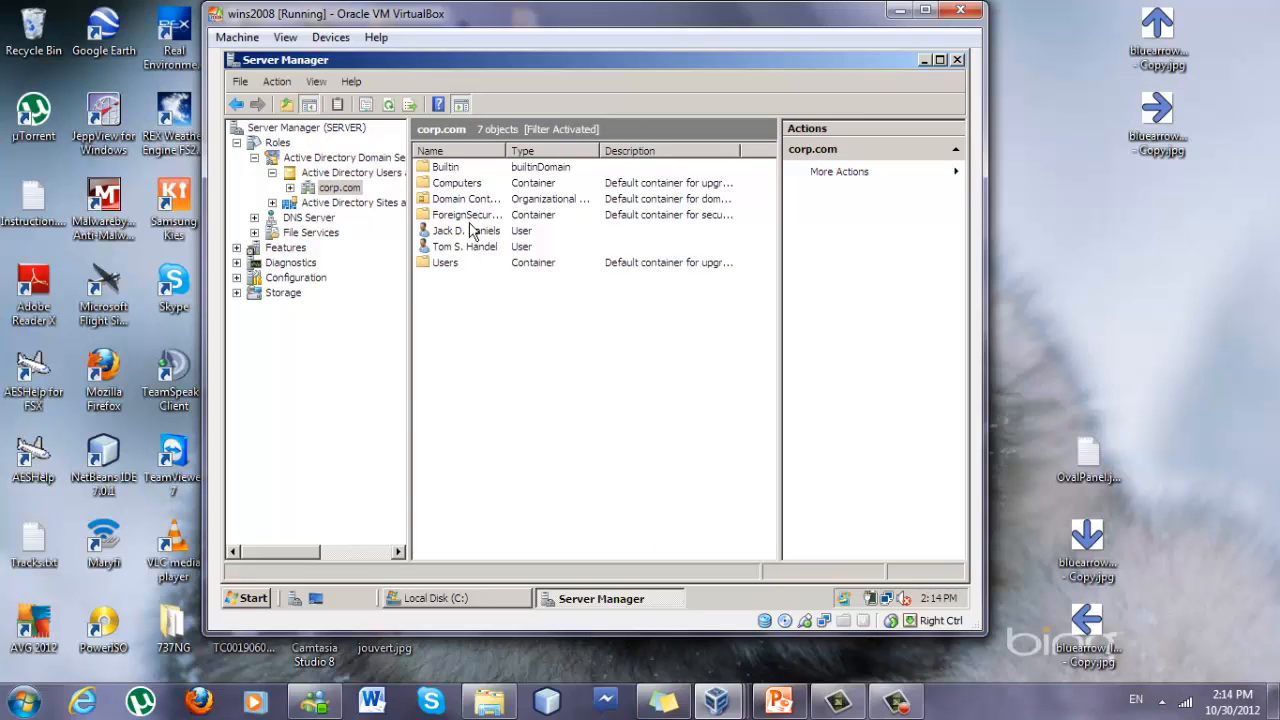
Create a new user in corp.com, entering the user's first name, initial, last name and logon name.
right_click(483, 295)
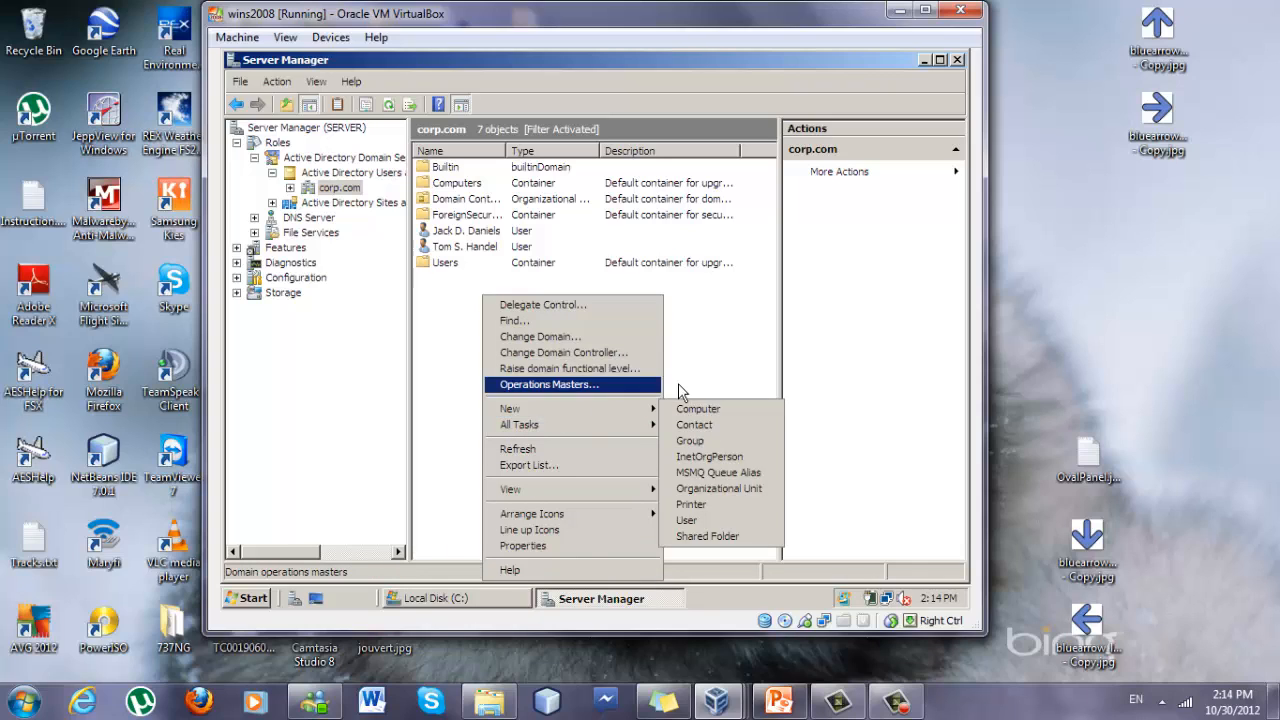
mouse_move(648, 409)
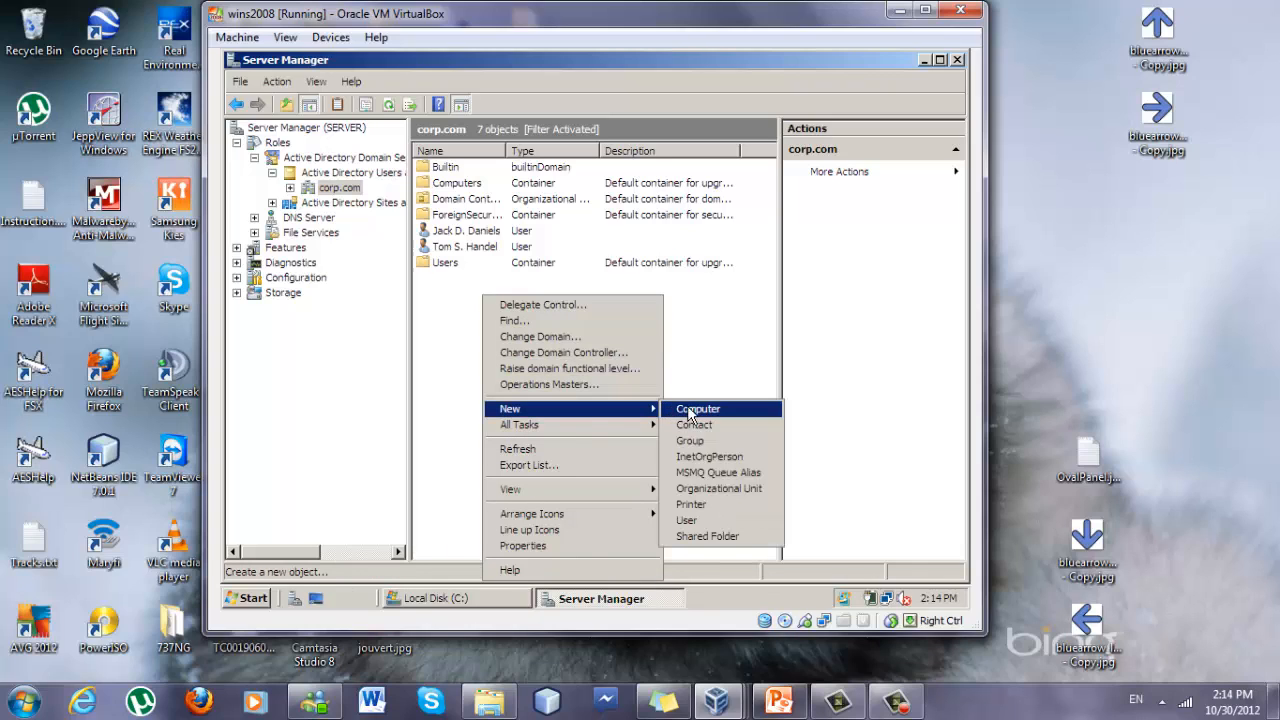
left_click(692, 520)
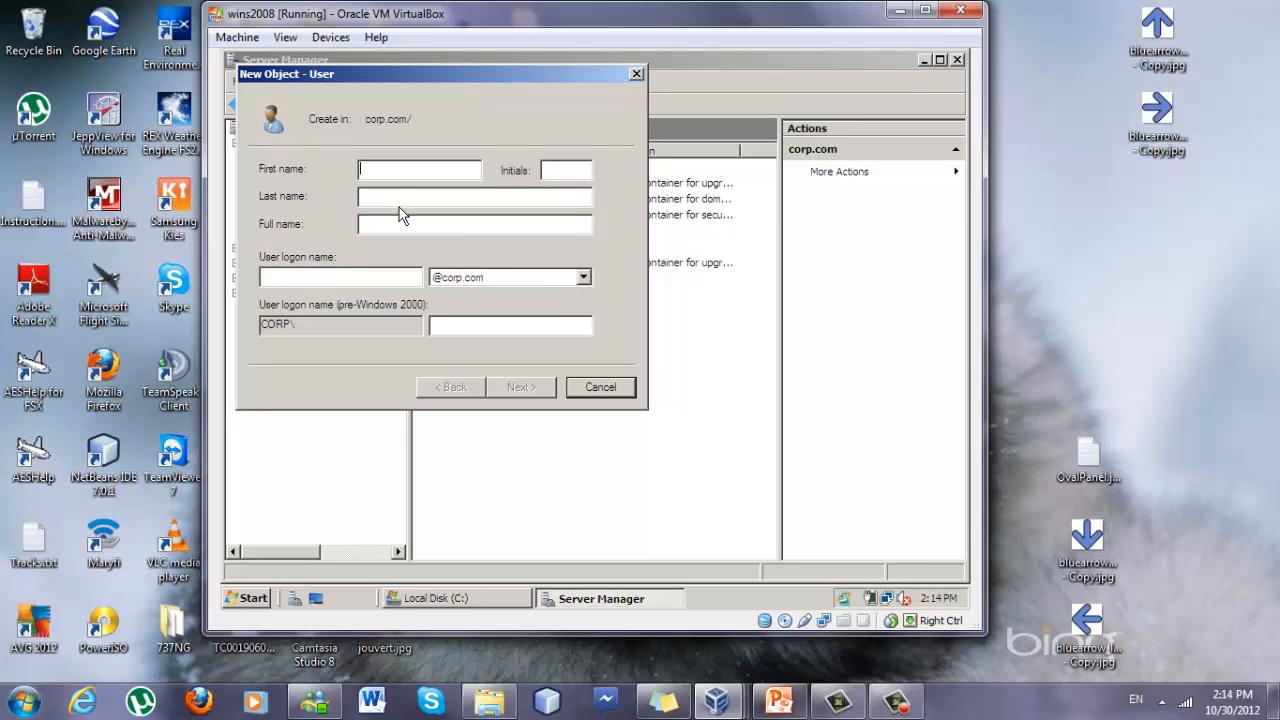
left_click(574, 178)
type("S")
left_click(487, 201)
left_click(396, 275)
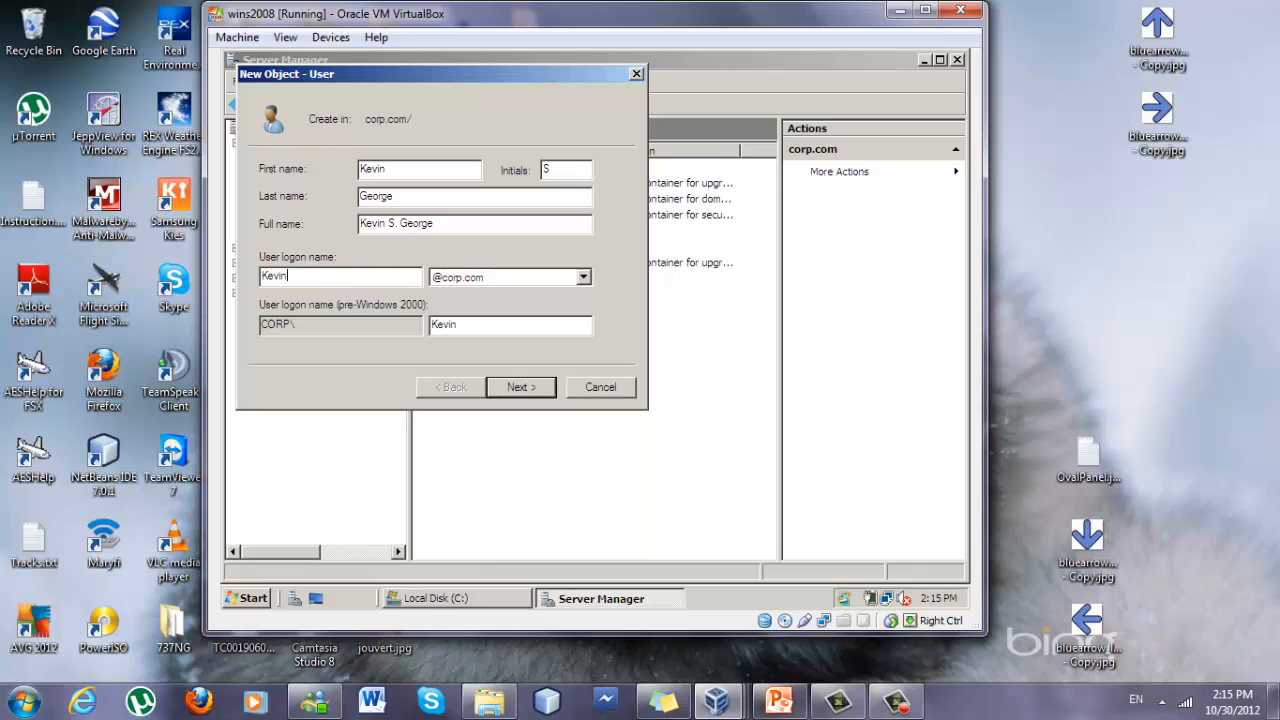
left_click(533, 394)
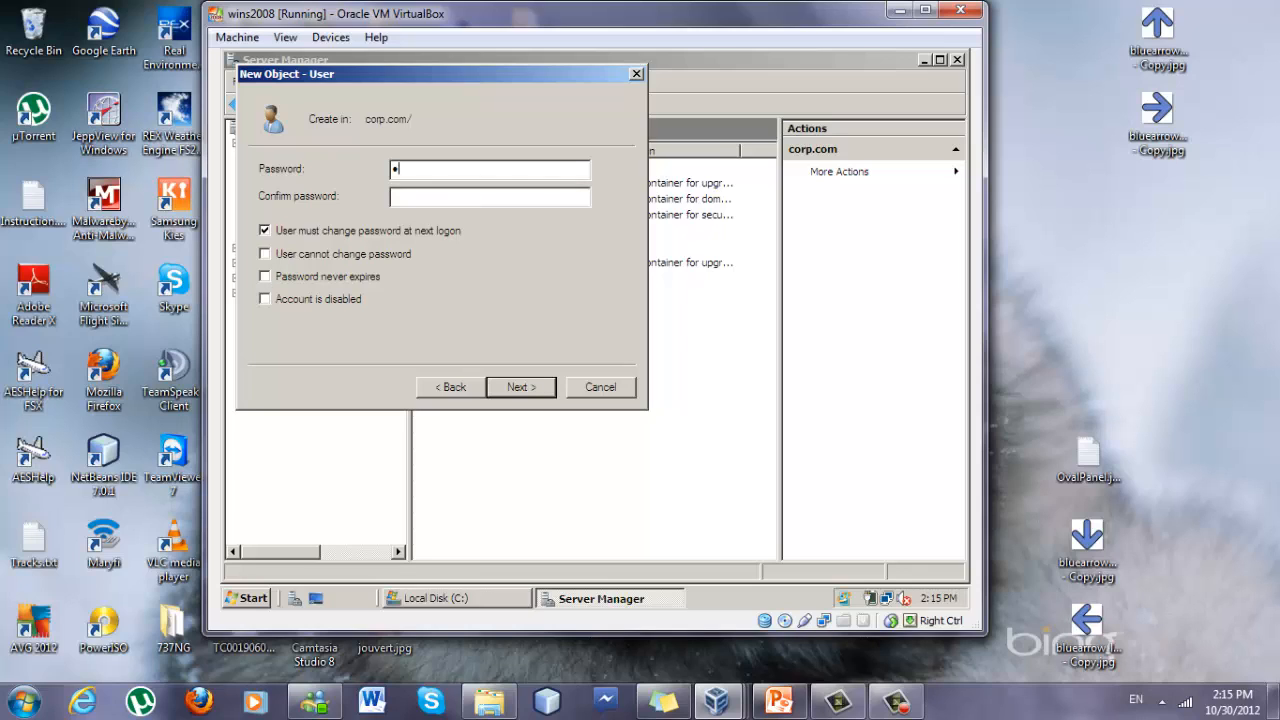
Enter and confirm the user's password, set the password to never expire, and continue.
type("***************")
left_click(265, 277)
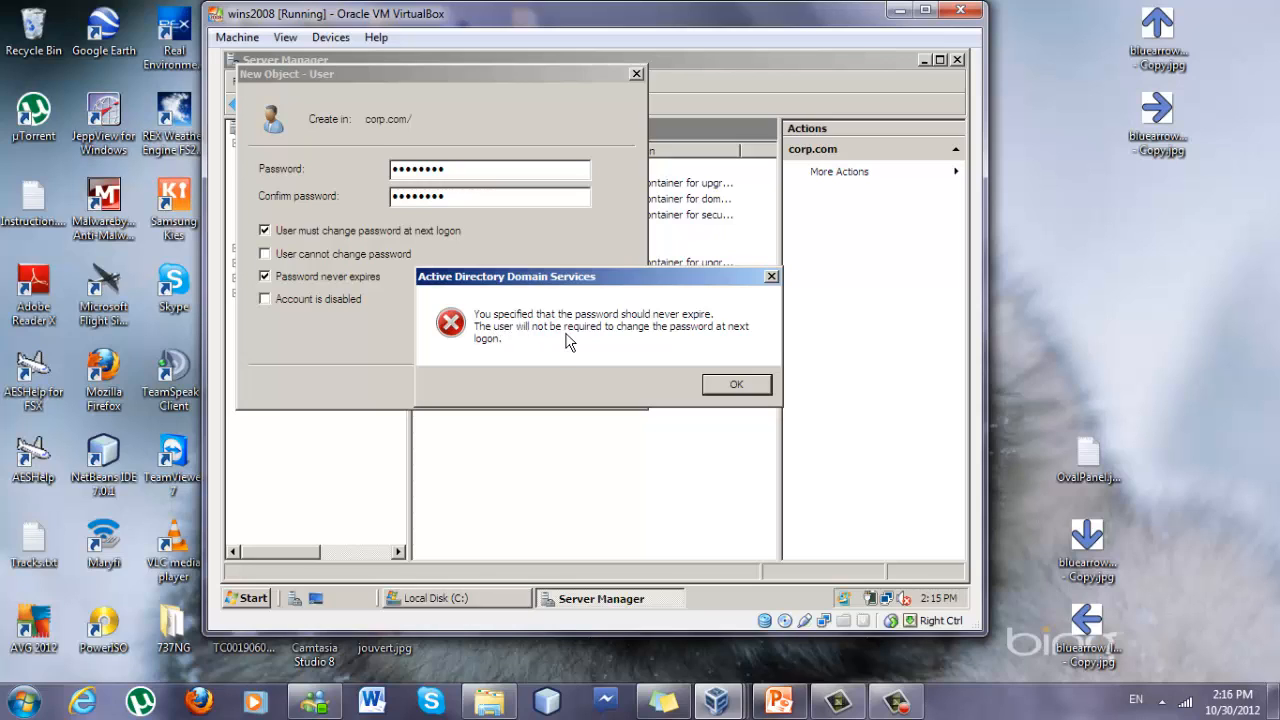
left_click(725, 381)
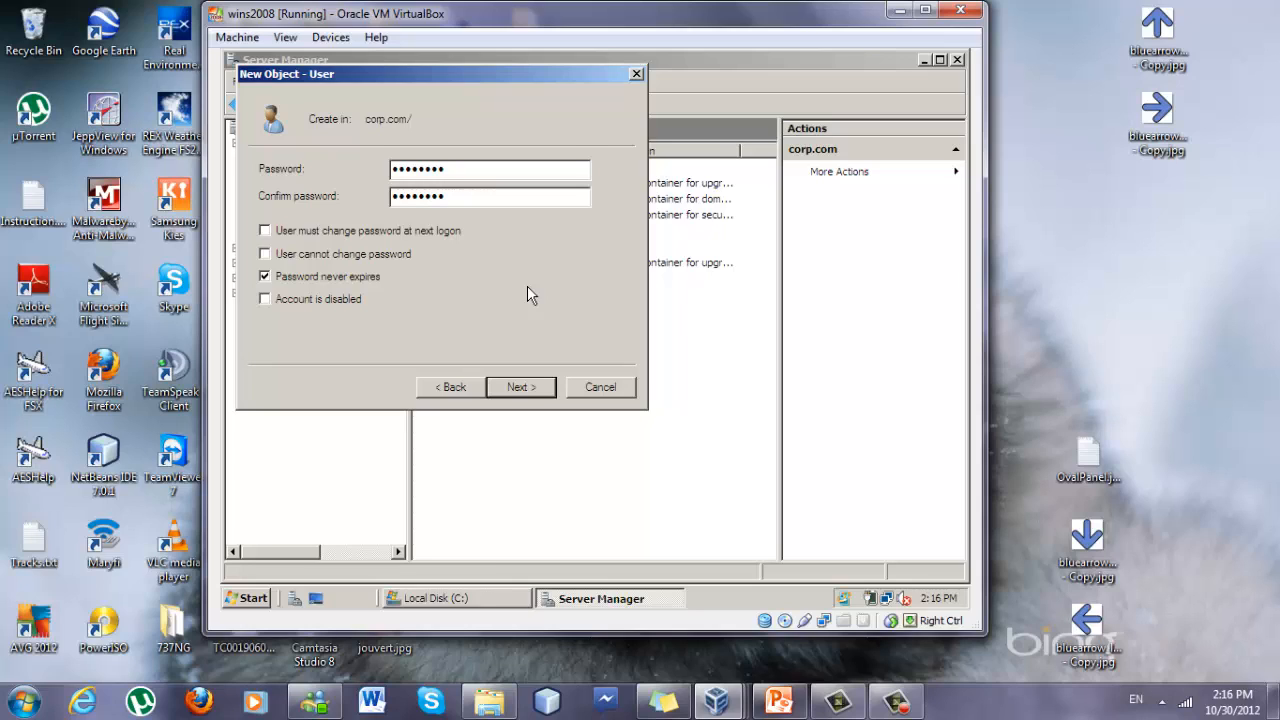
left_click(521, 388)
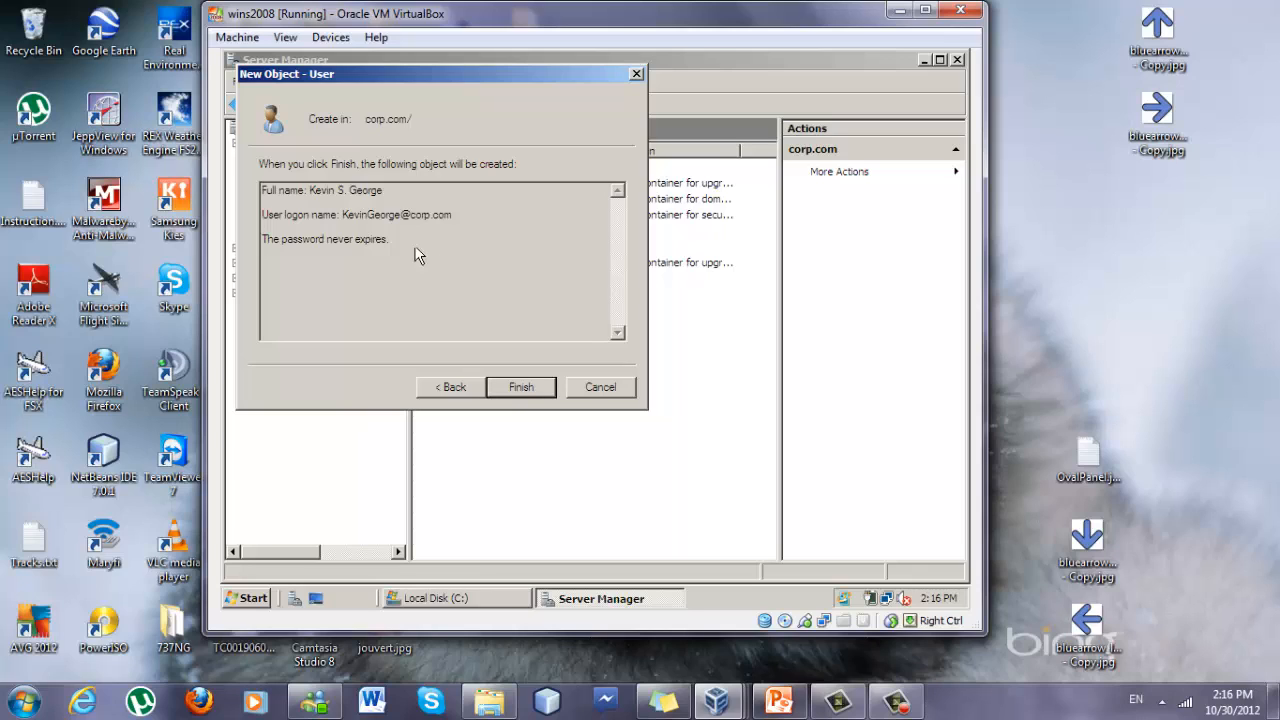
Finish creating the user and open the new user's properties.
left_click_drag(454, 216, 296, 188)
left_click(342, 220)
left_click(521, 387)
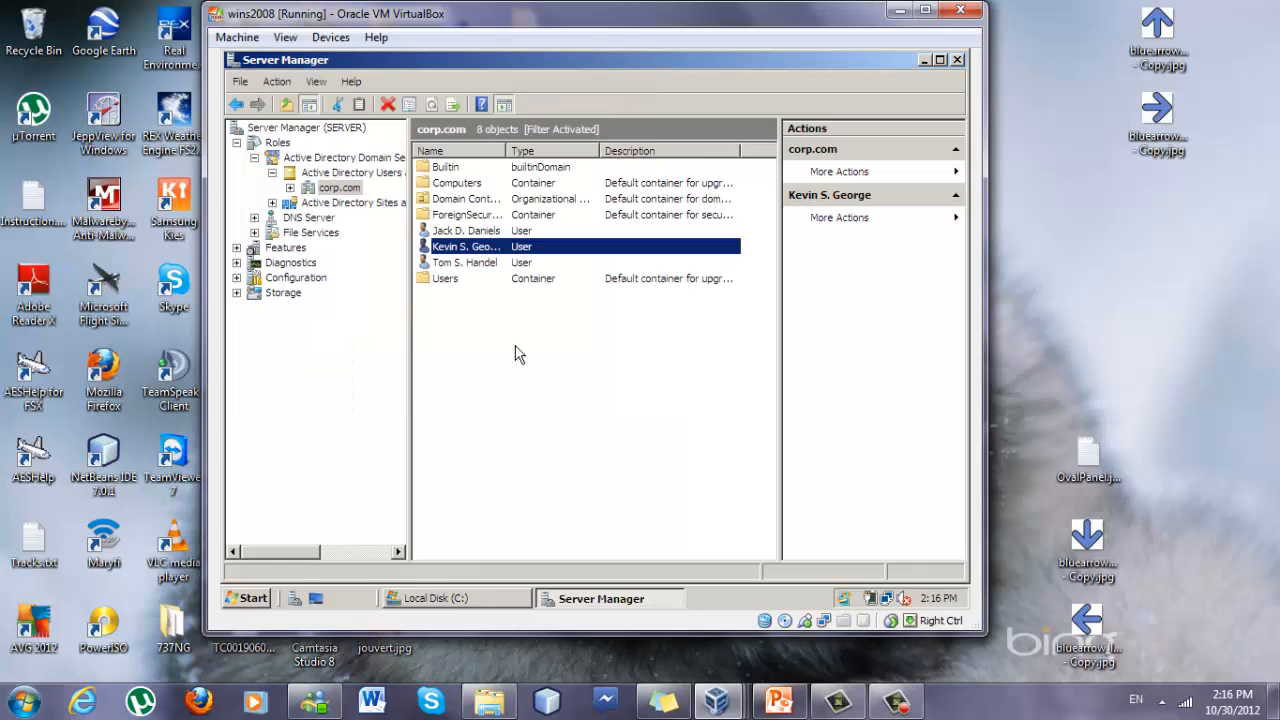
right_click(517, 254)
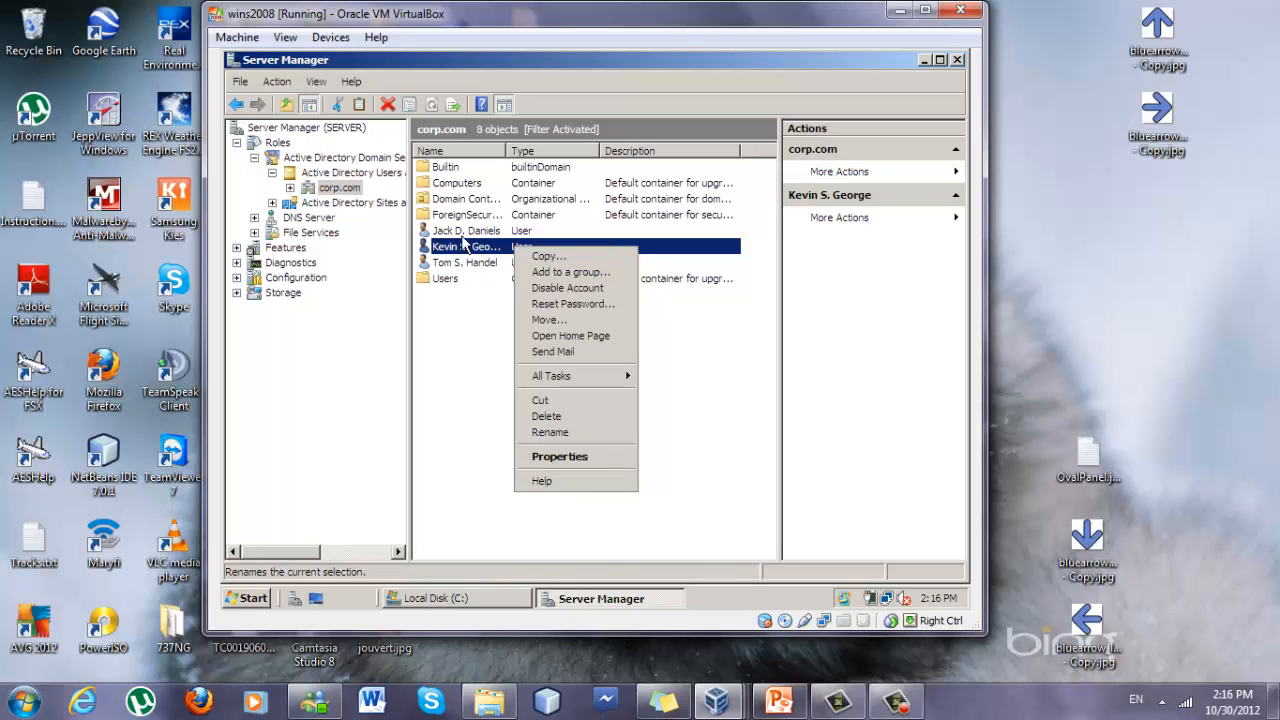
left_click(541, 455)
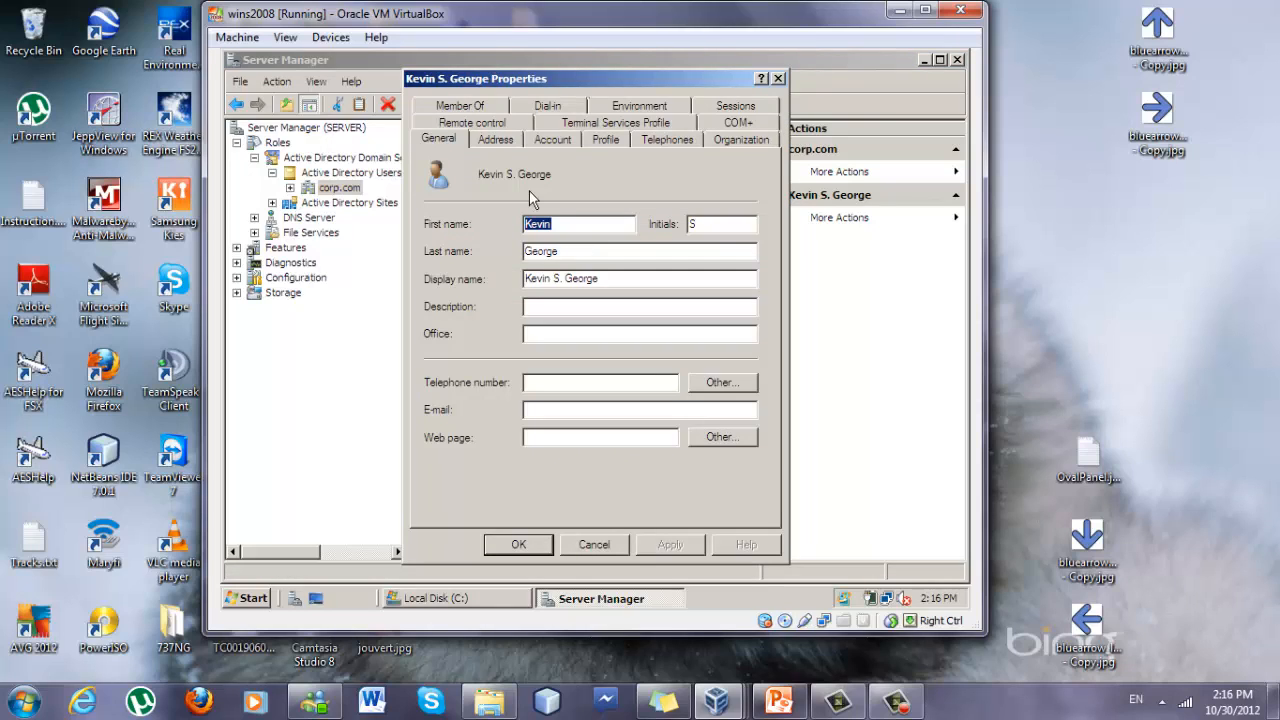
Copy the network path of the shared Profiles folder on C: from its sharing properties.
left_click(600, 138)
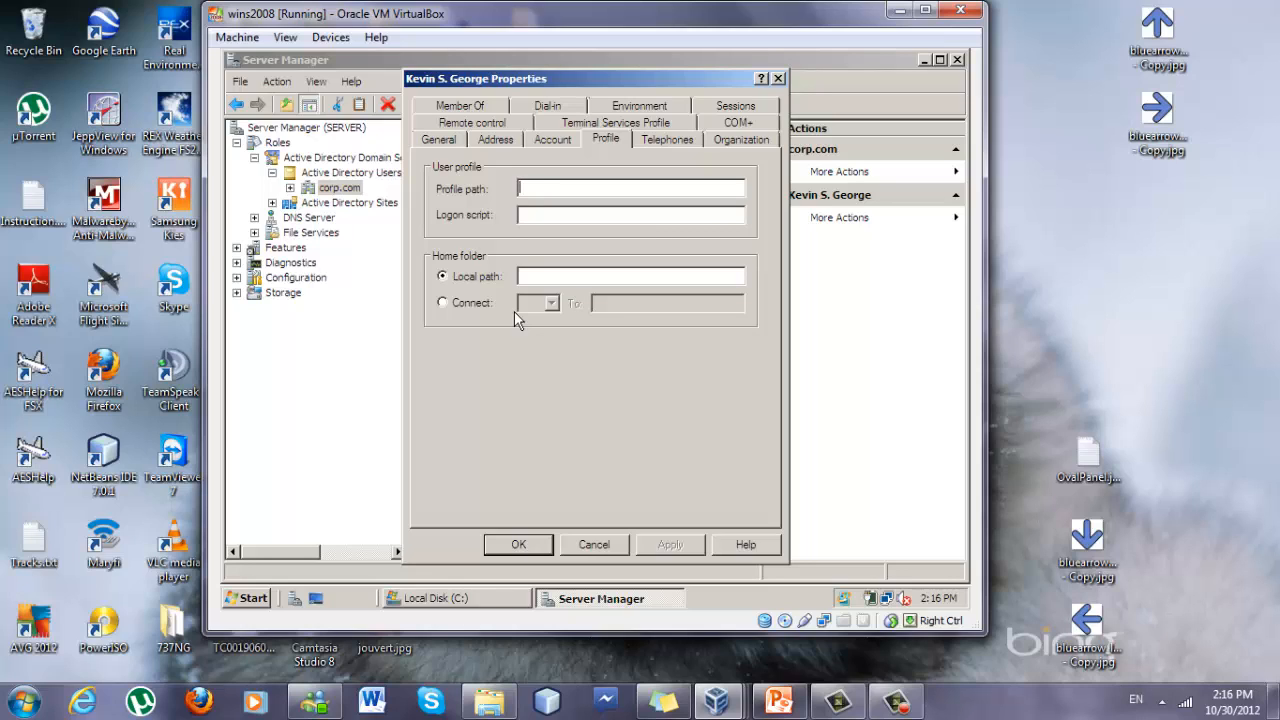
left_click(451, 598)
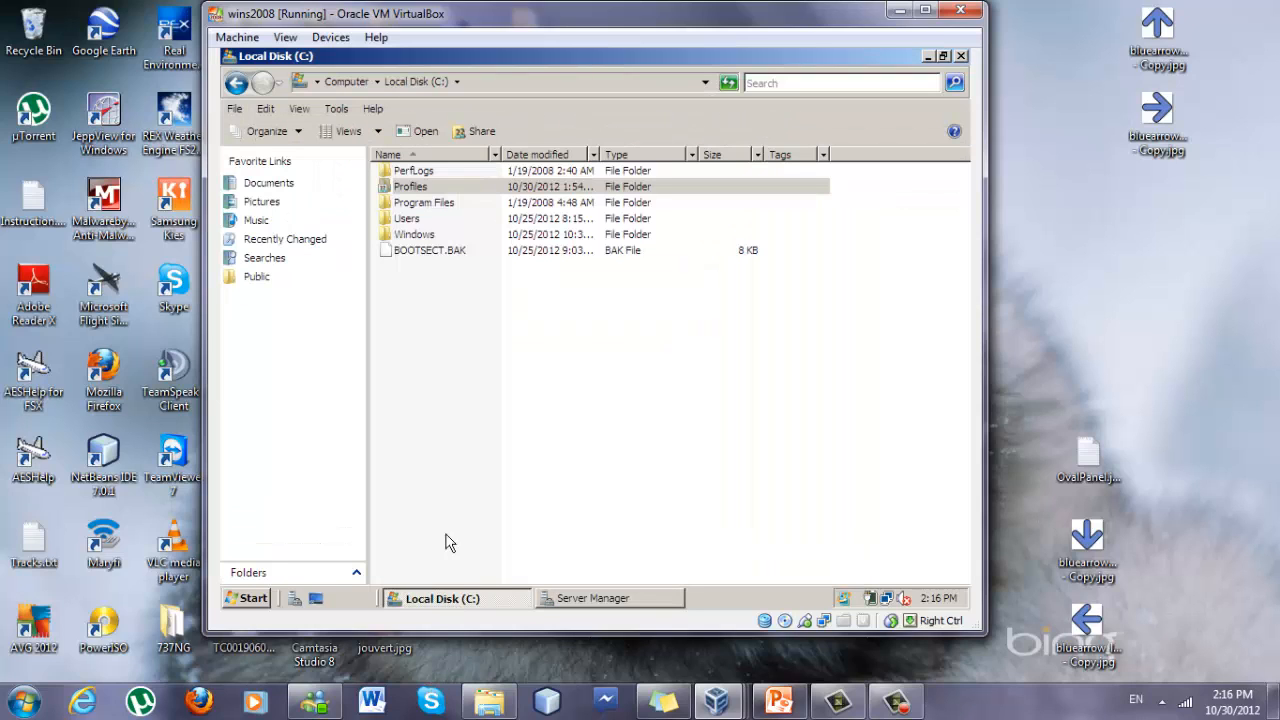
left_click(423, 187)
right_click(423, 187)
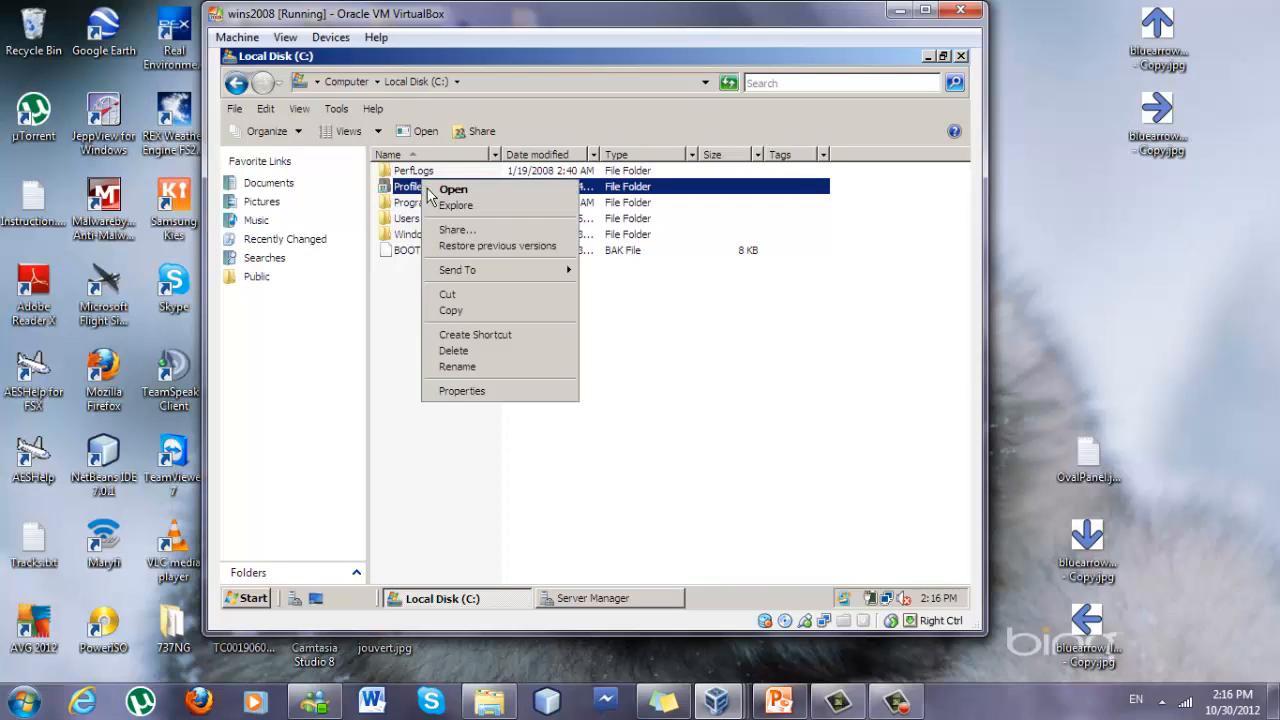
left_click(456, 391)
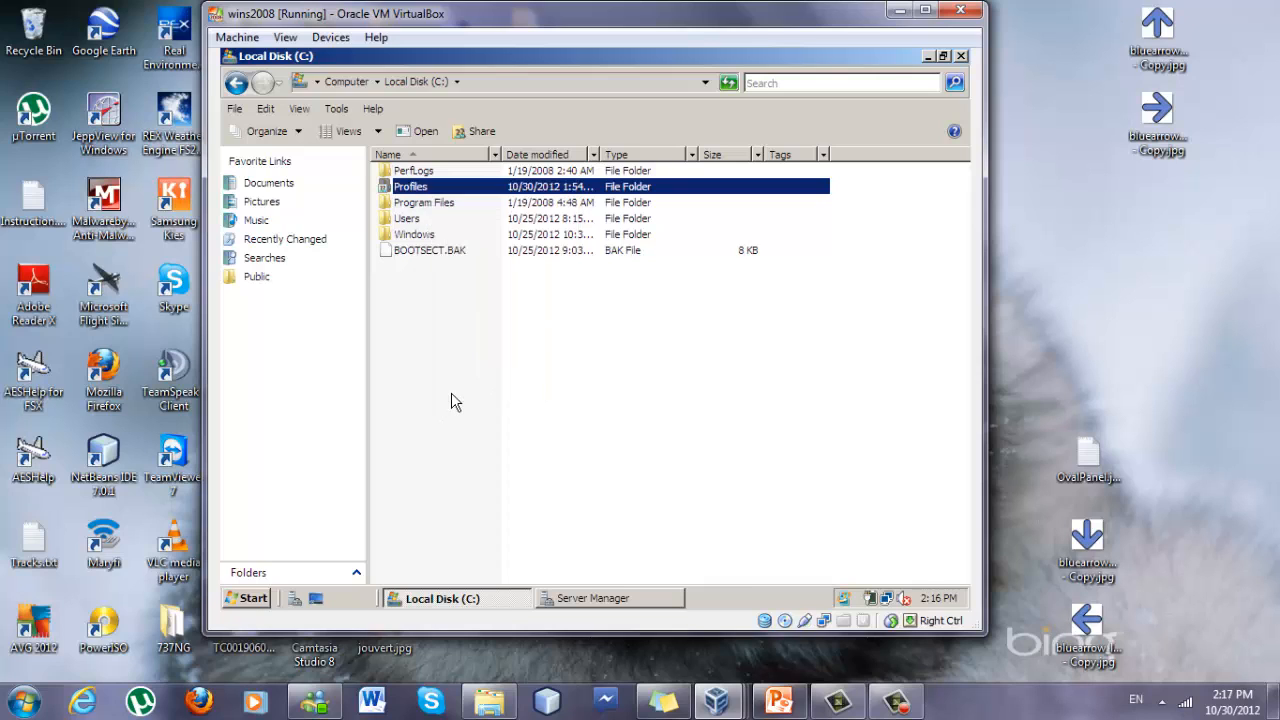
left_click(506, 174)
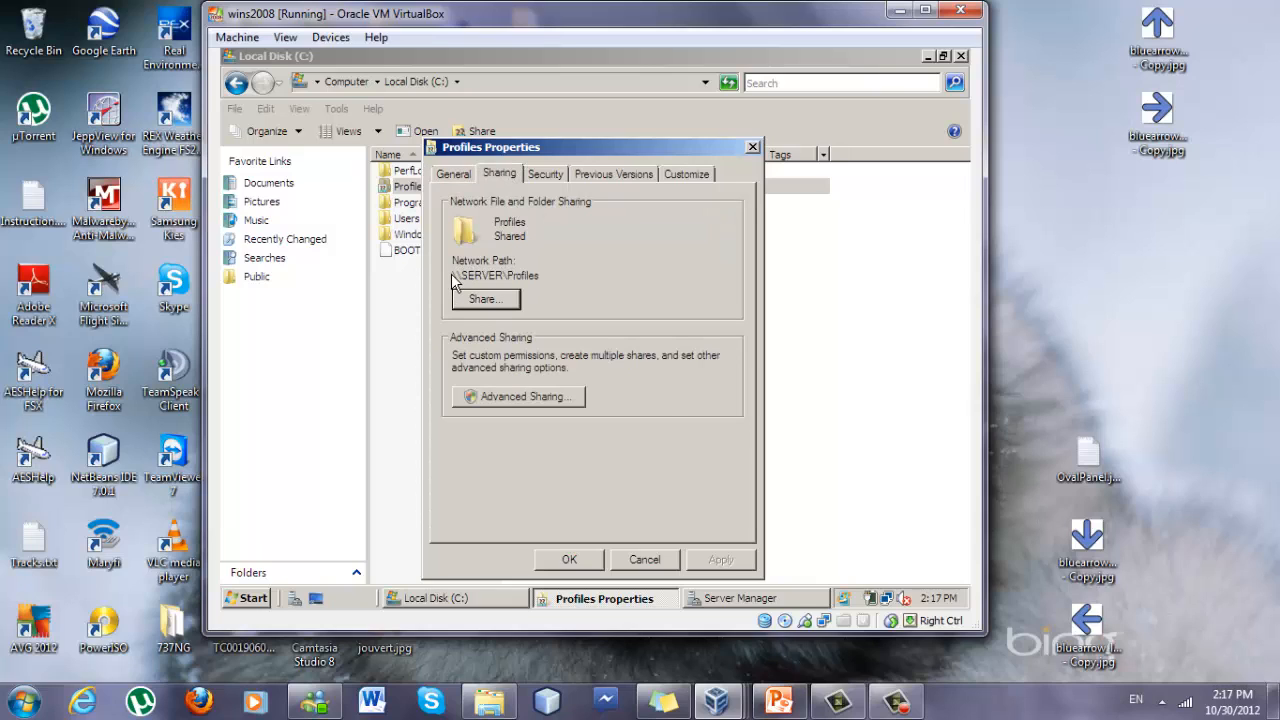
left_click_drag(453, 272, 542, 276)
key("ctrl+c")
left_click(668, 564)
Set the user's profile path to \\SERVER\Profiles\%username% in the user's properties and apply it.
left_click(651, 599)
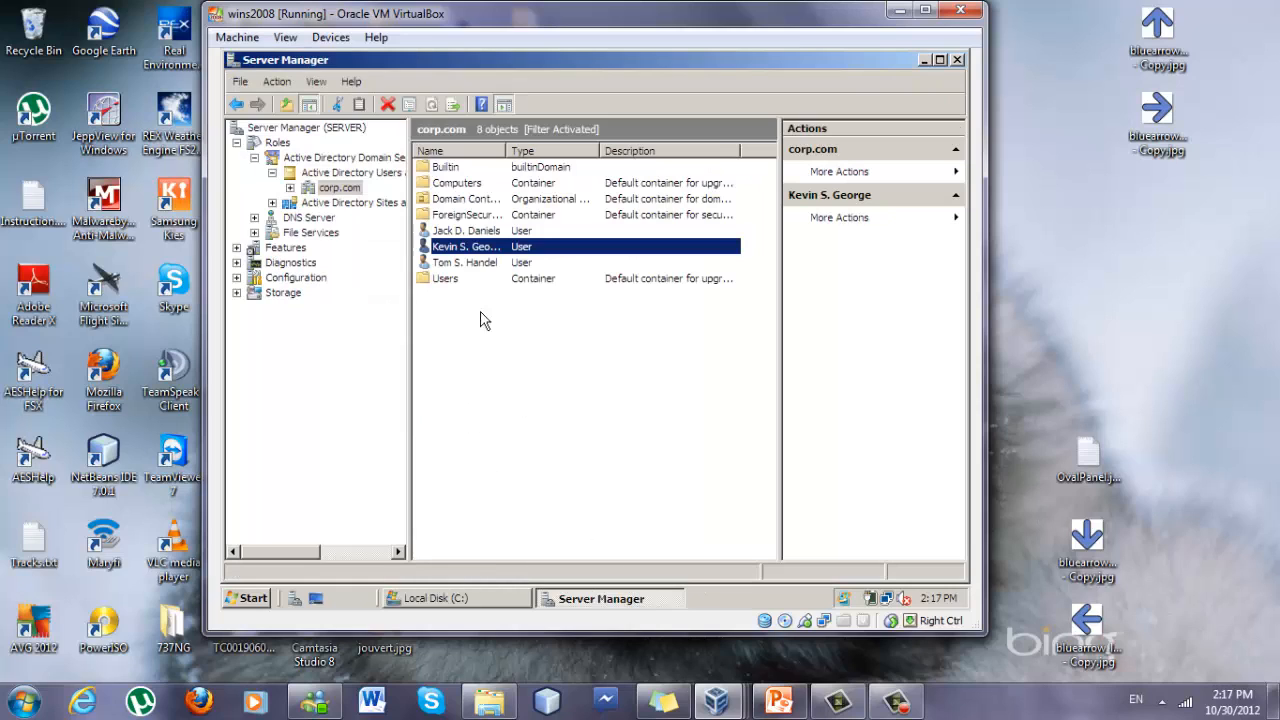
right_click(516, 252)
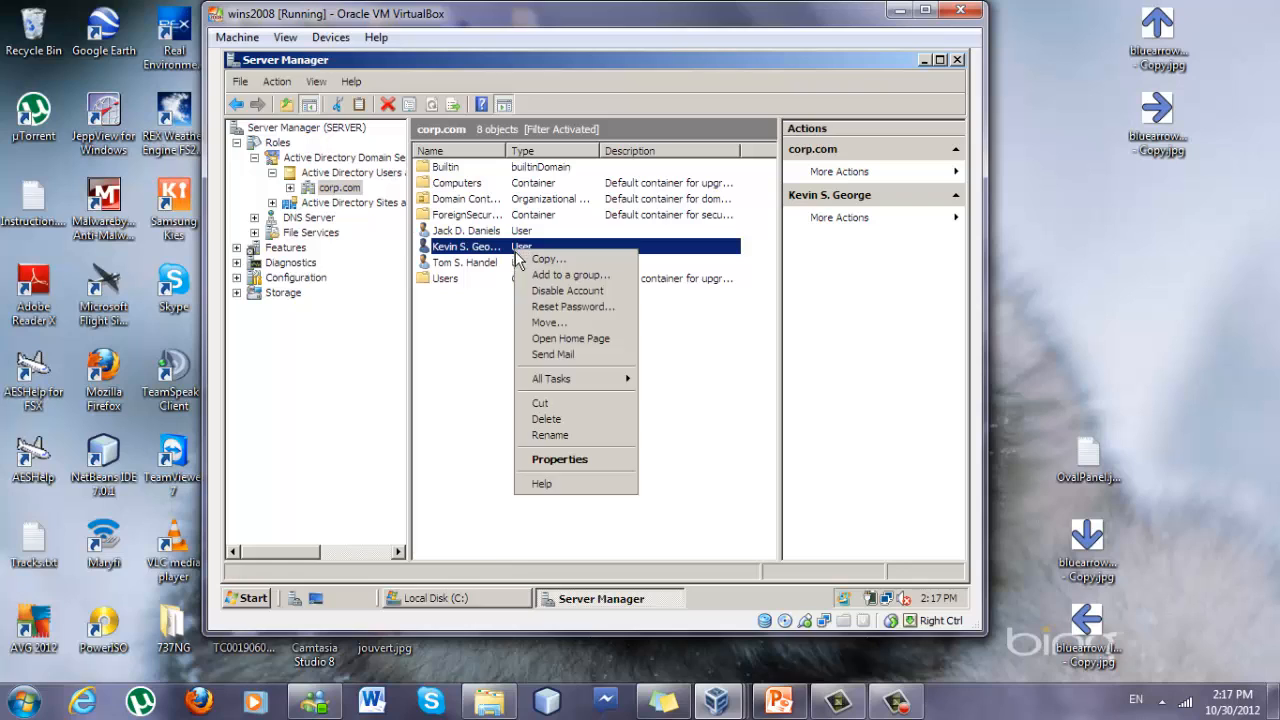
left_click(532, 459)
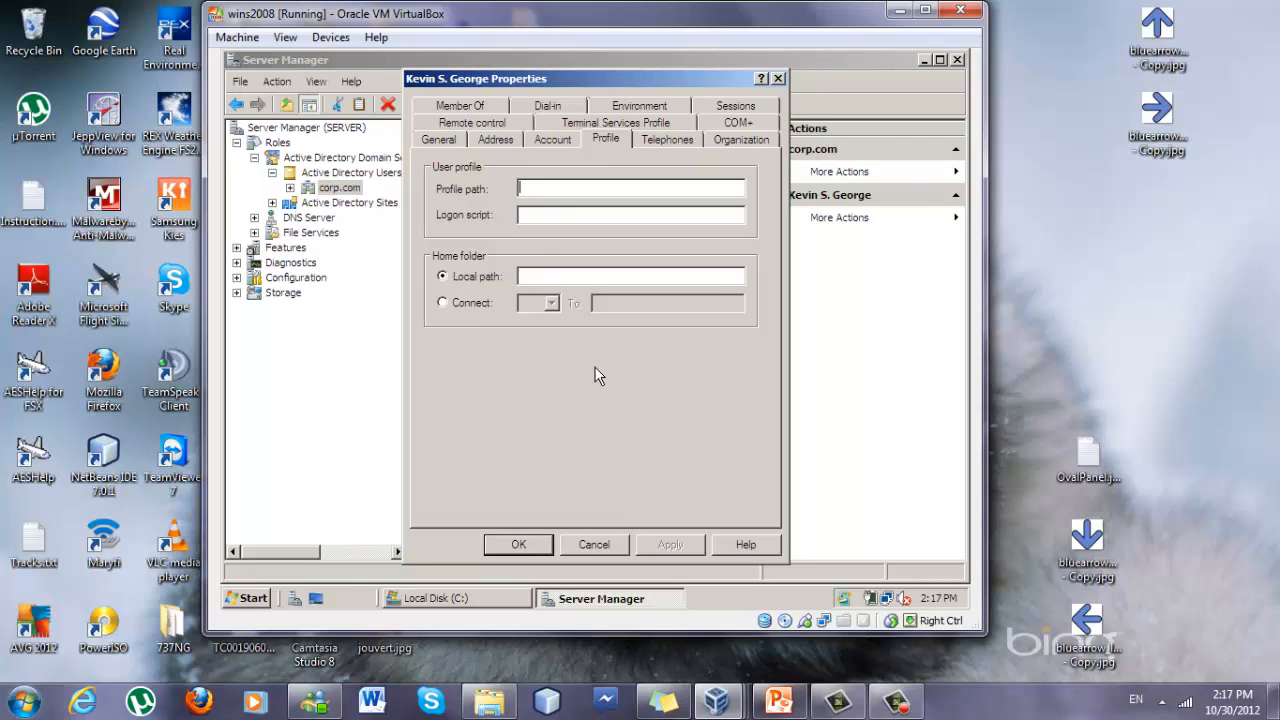
key("ctrl+v")
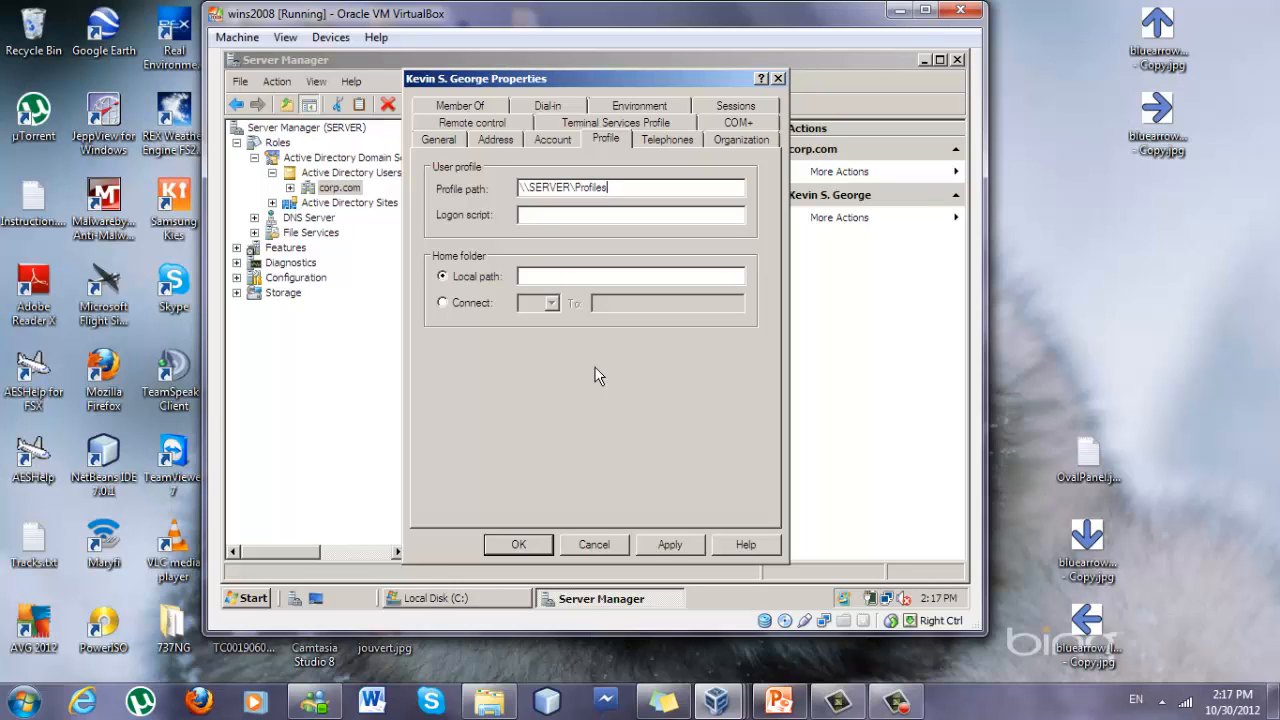
type("\\%username%")
left_click(670, 546)
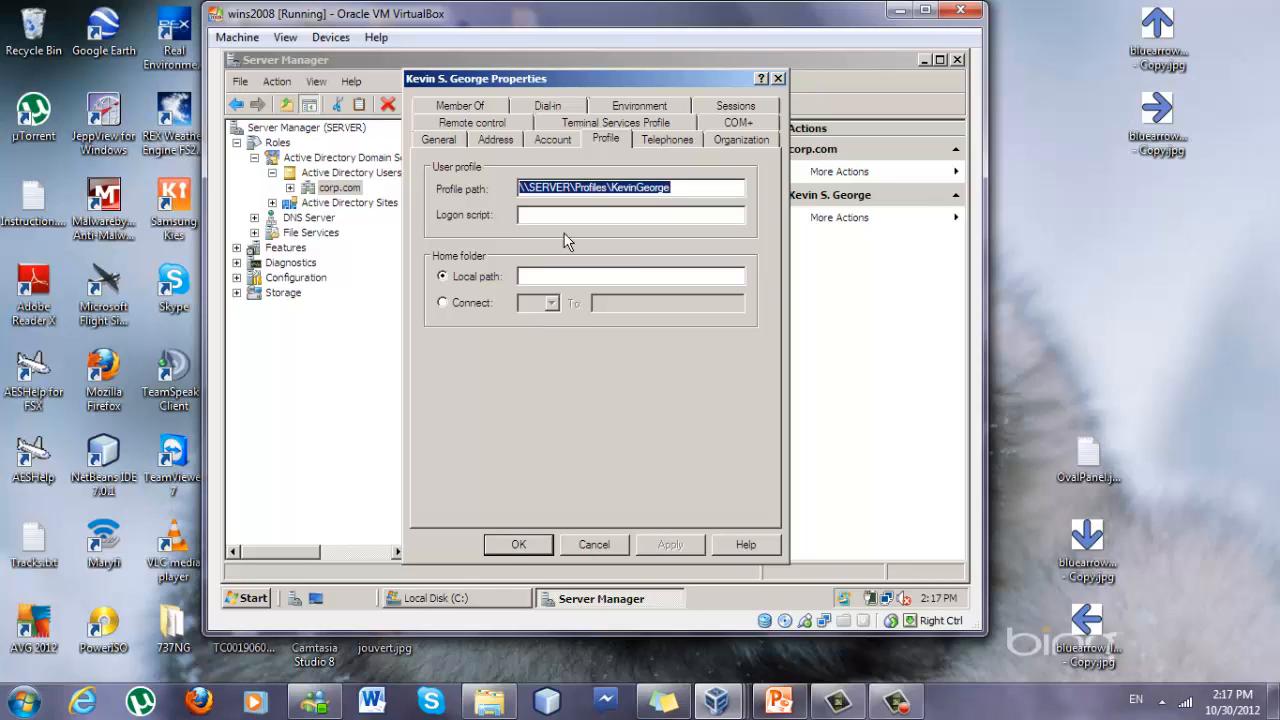
left_click(513, 544)
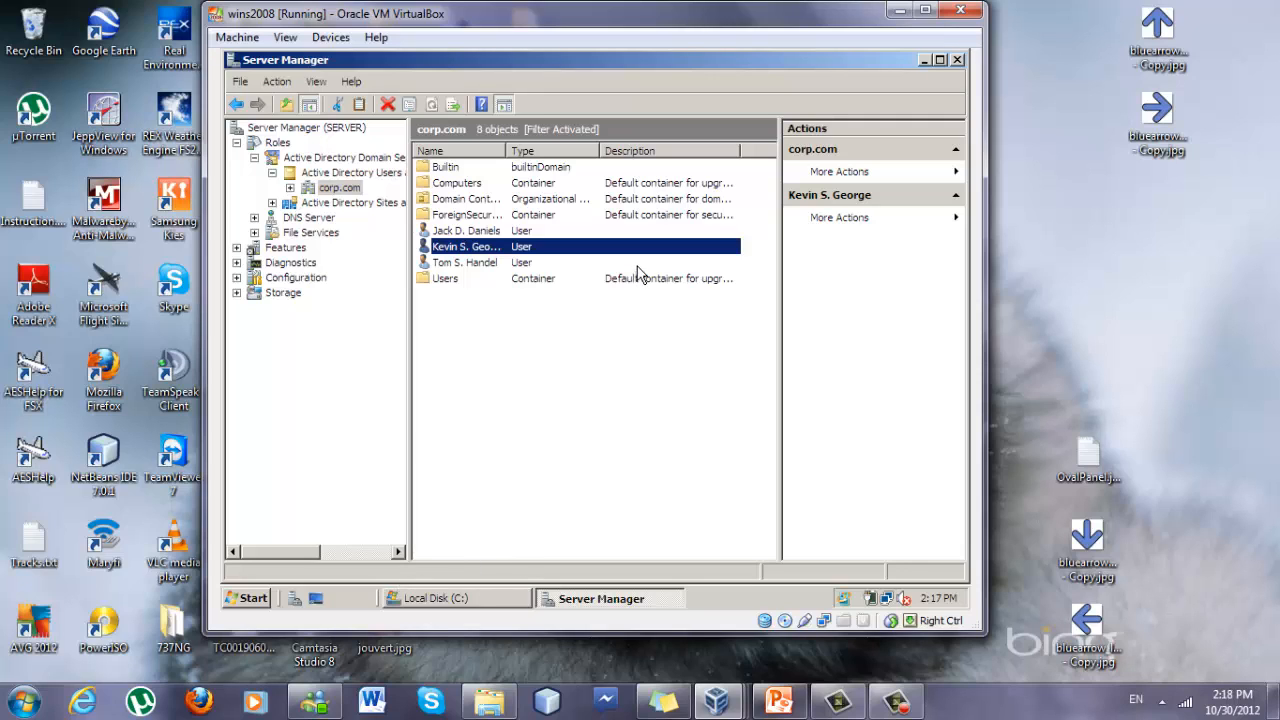
left_click(740, 697)
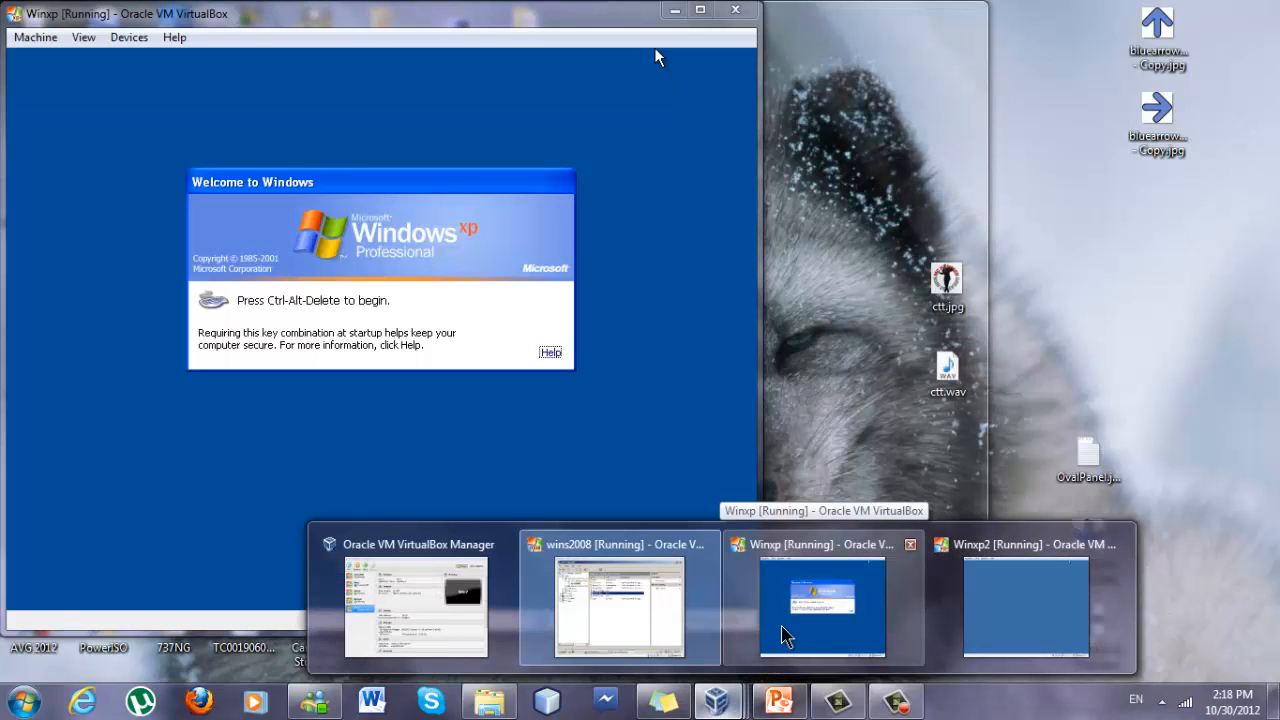
left_click(783, 635)
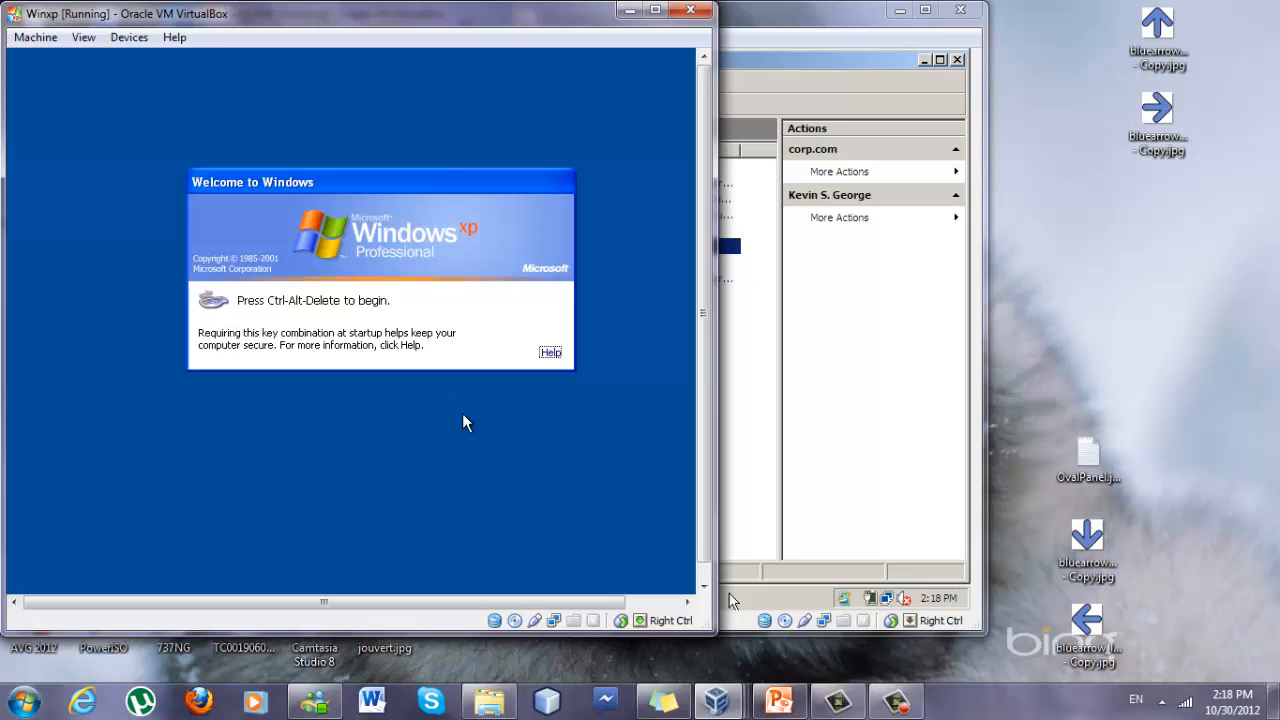
key("ctrl+Delete")
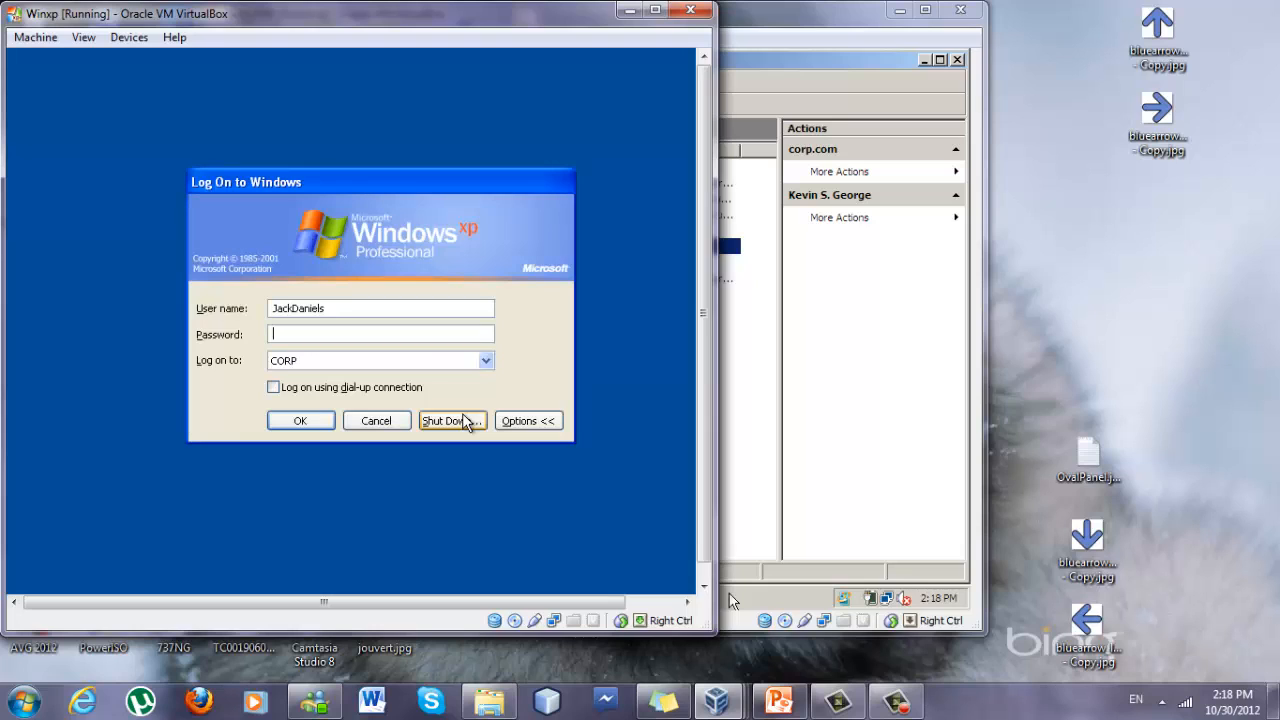
left_click_drag(360, 308, 256, 290)
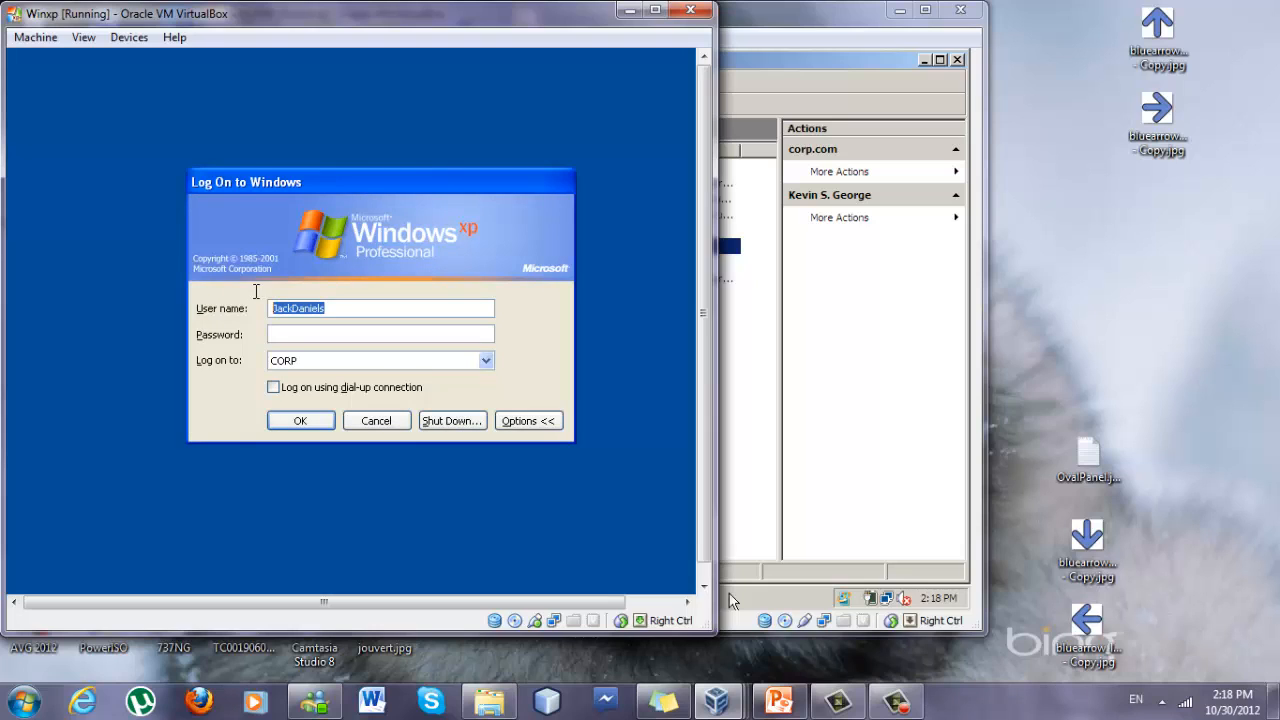
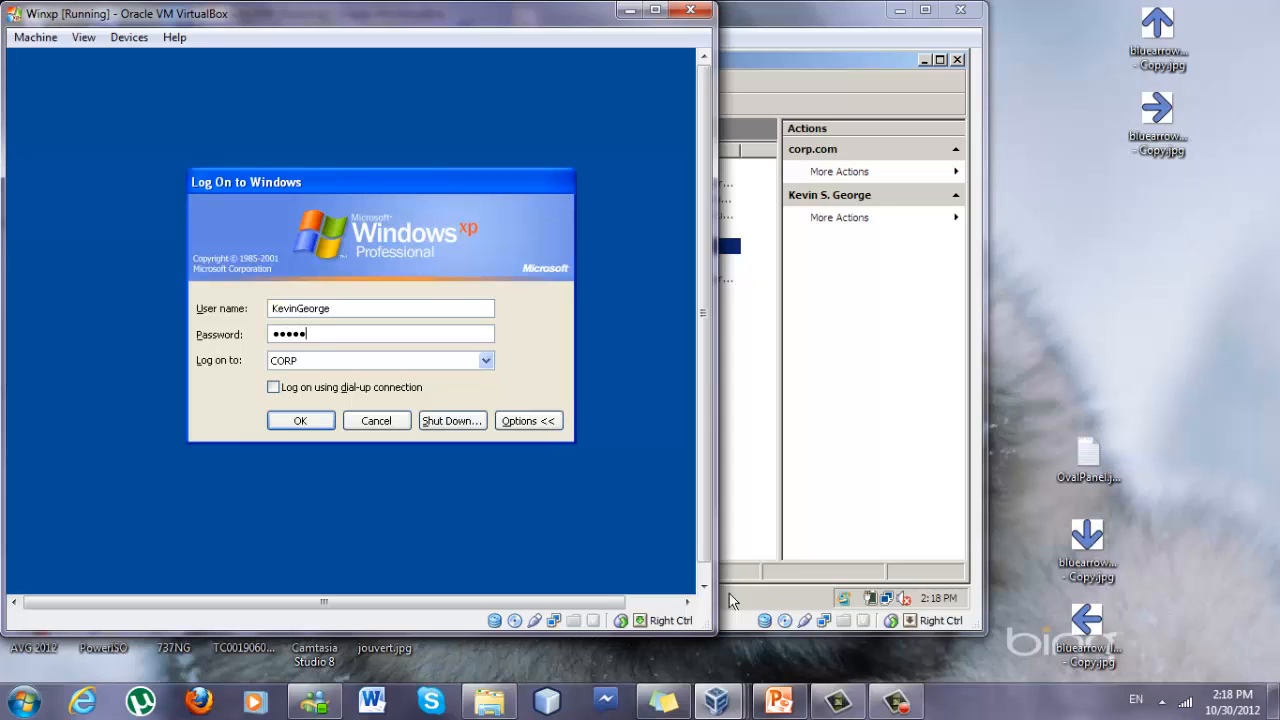
key("Return")
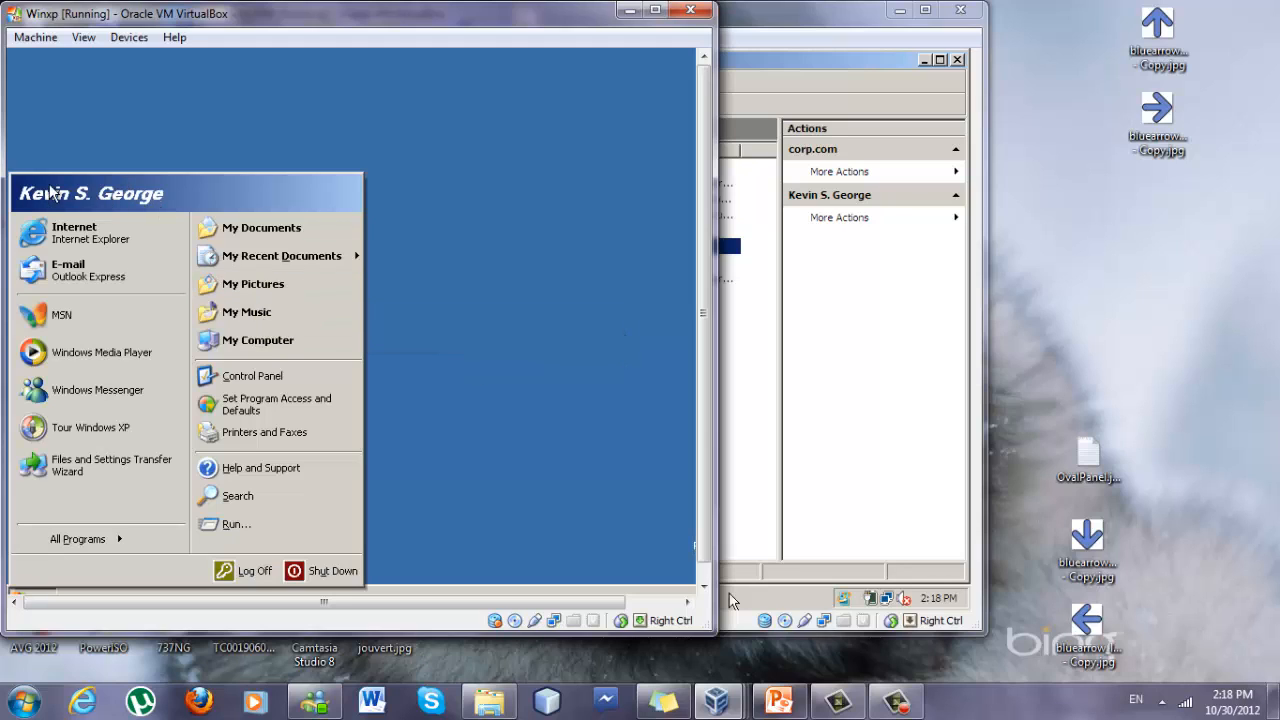
Create a new text document on the desktop named Kevin.
left_click(508, 413)
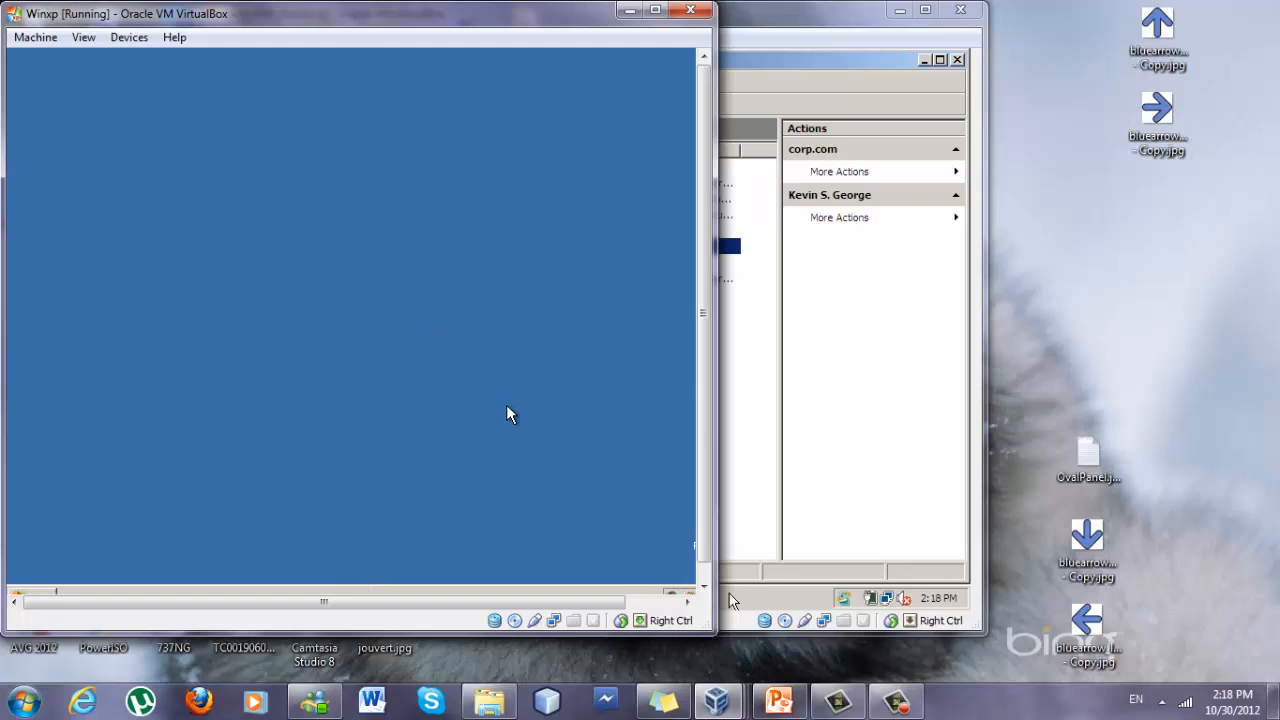
right_click(400, 377)
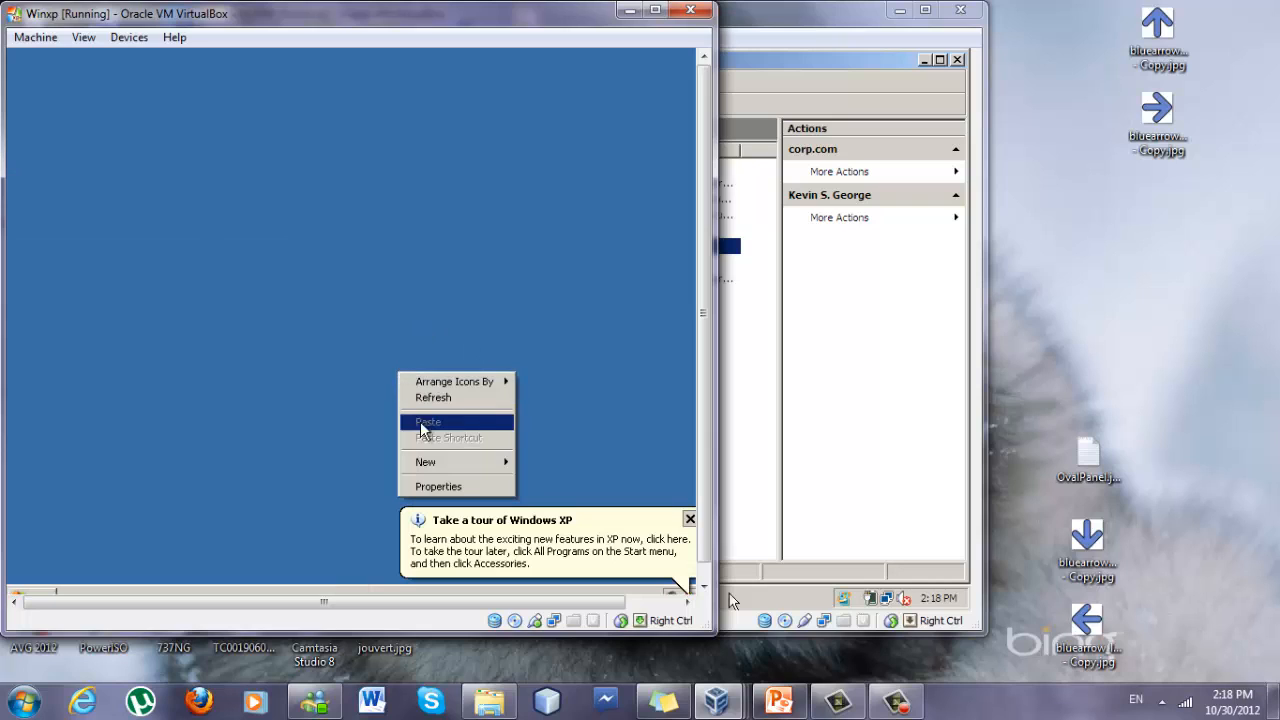
mouse_move(436, 464)
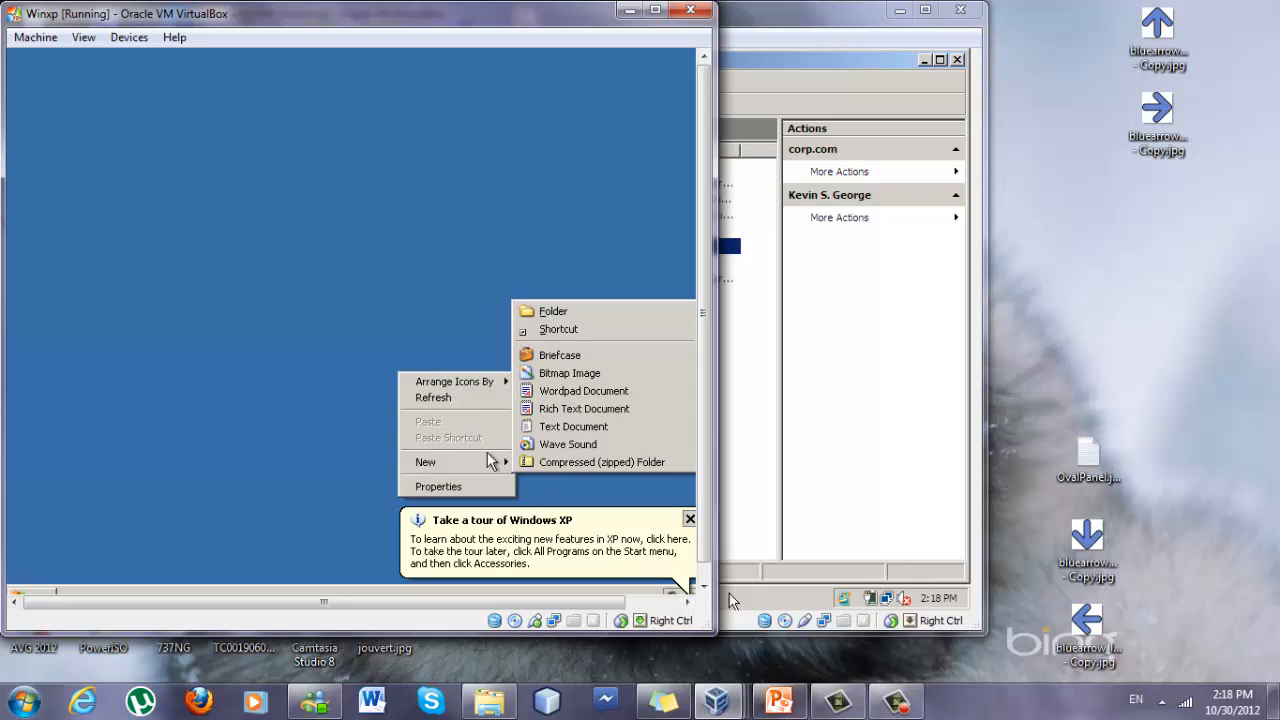
left_click(549, 427)
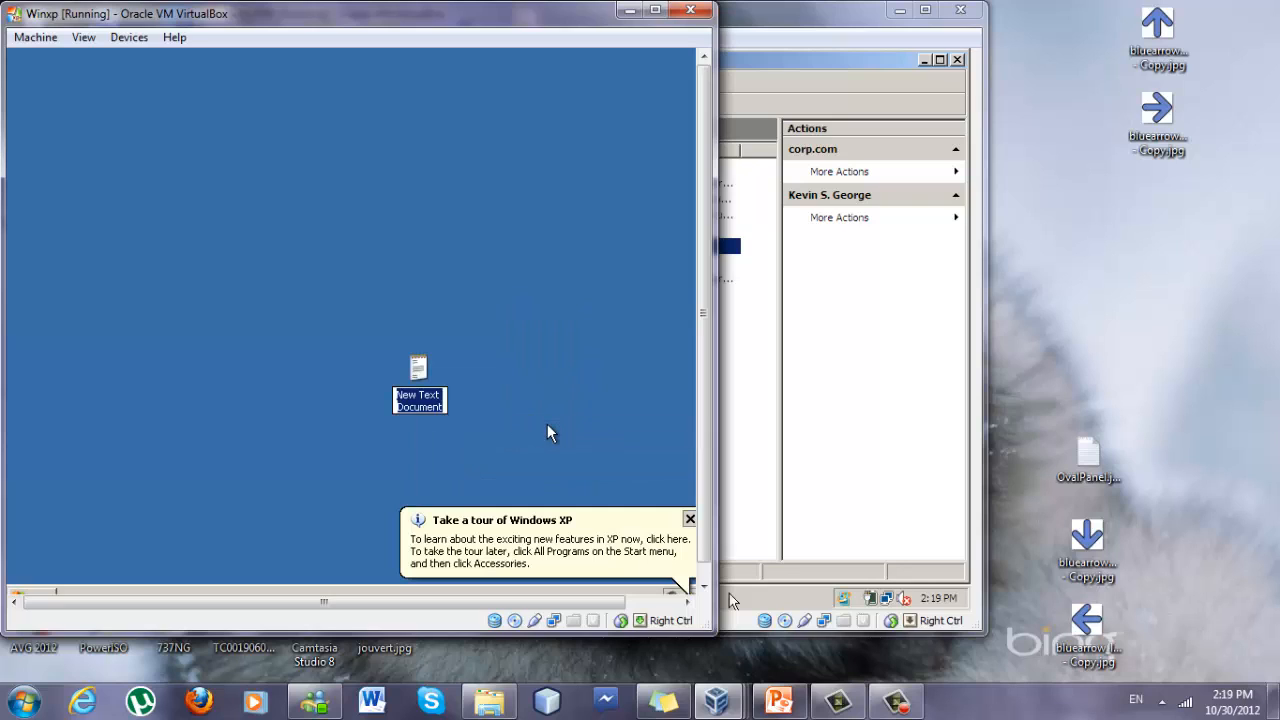
type("Kevin")
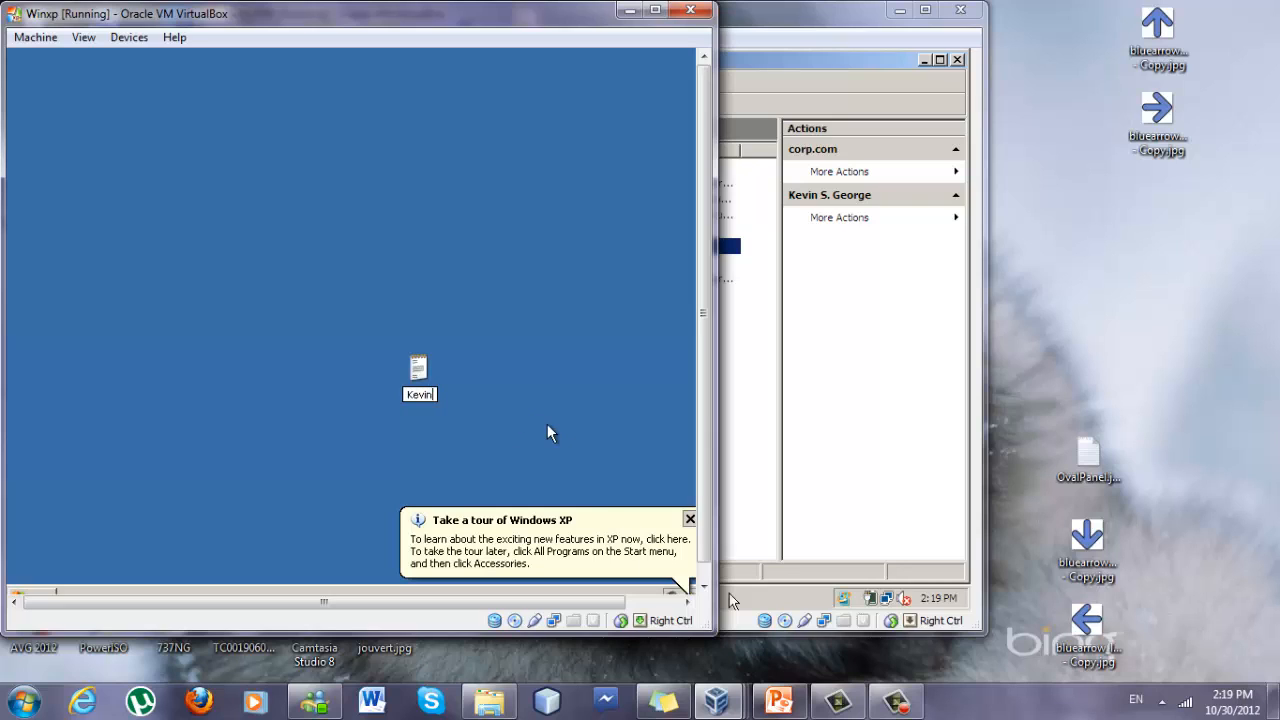
Open the Kevin text file, write Success in it, and close it.
double_click(419, 367)
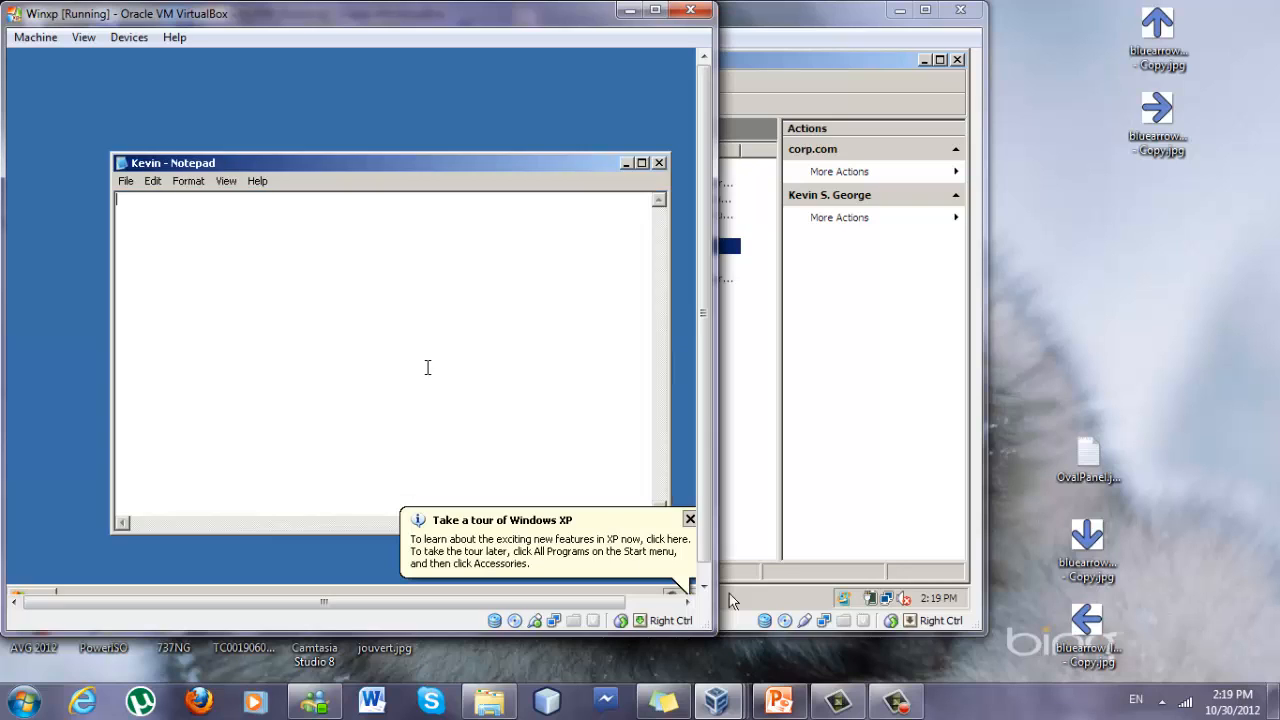
type("Succes")
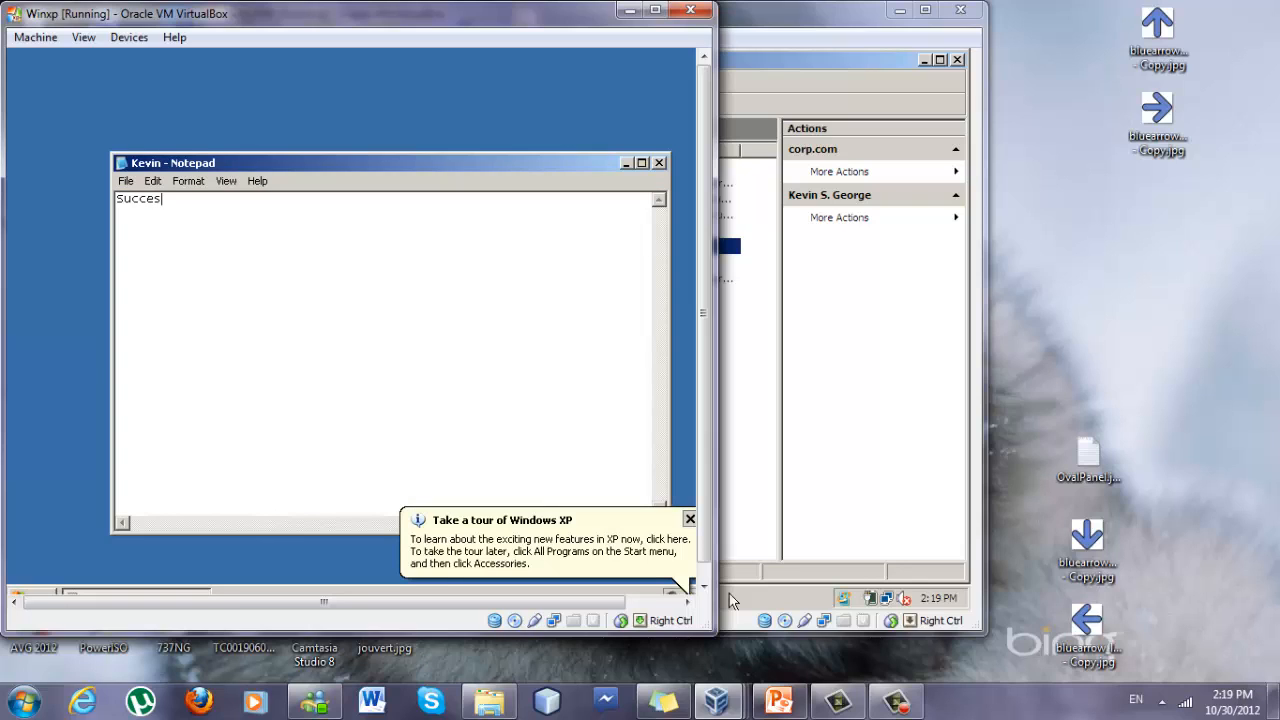
type("s")
left_click(659, 162)
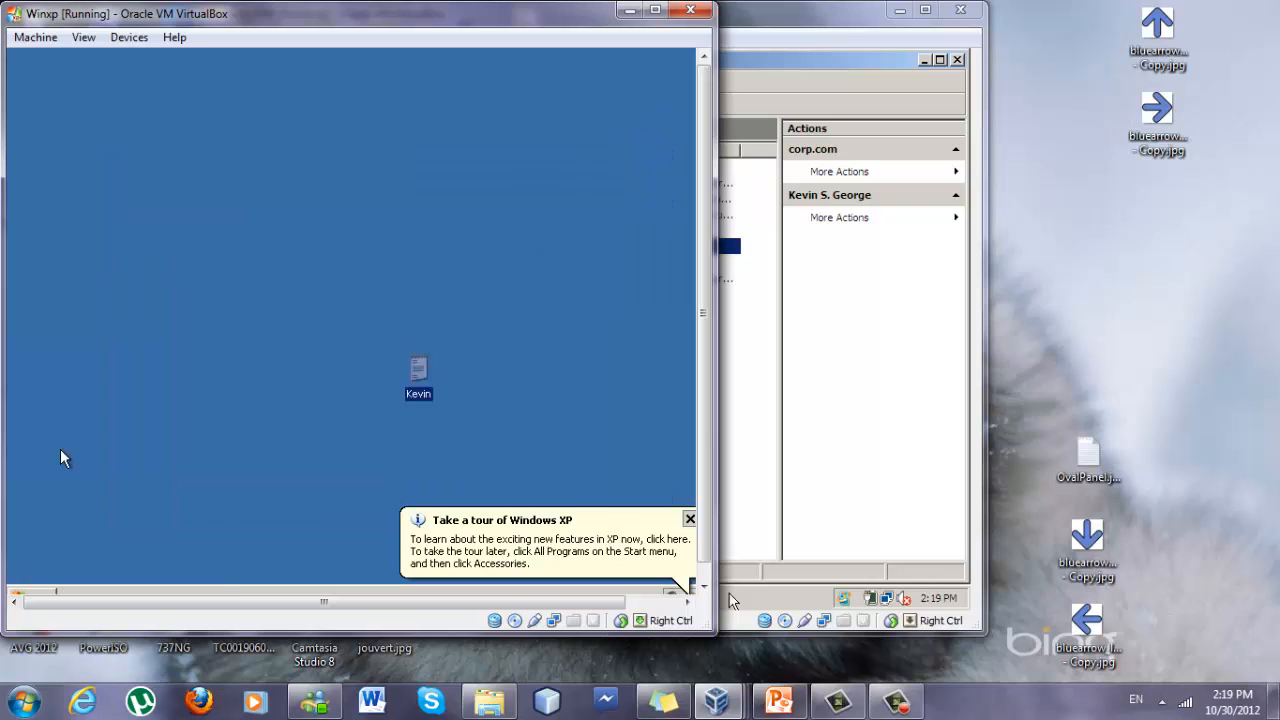
Log off Windows on the Winxp machine.
left_click(18, 590)
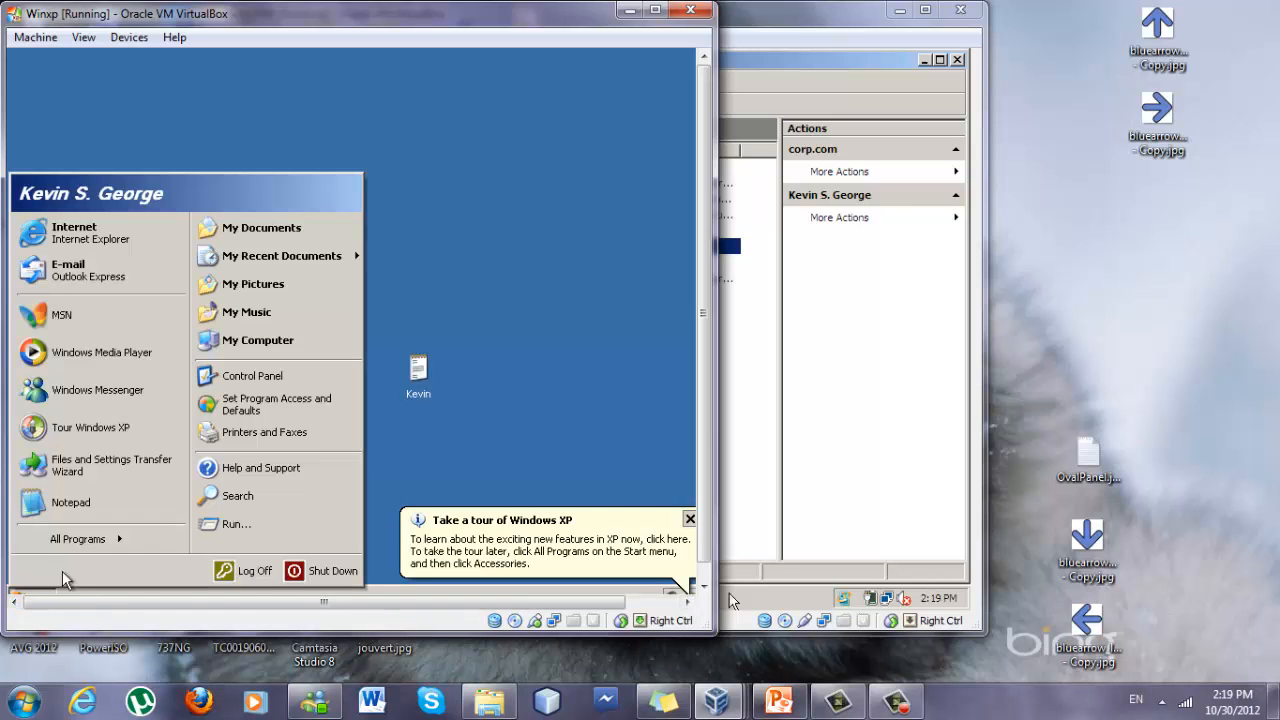
left_click(270, 570)
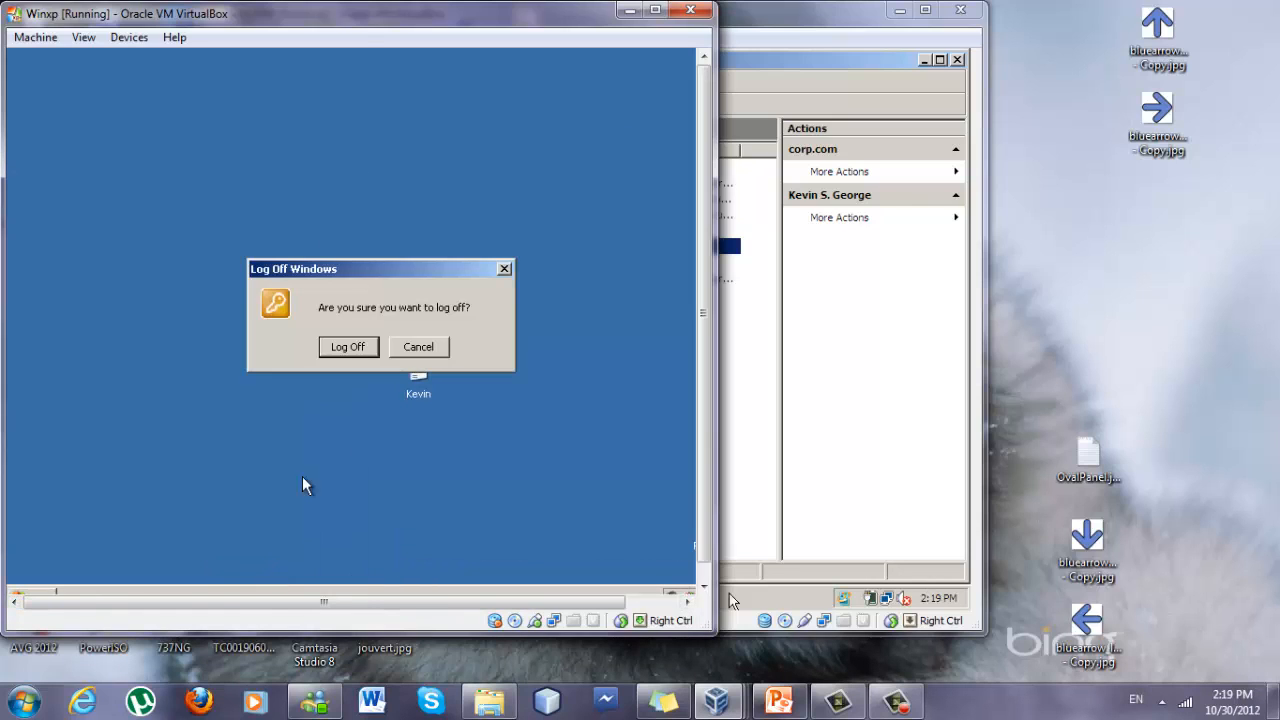
left_click(348, 347)
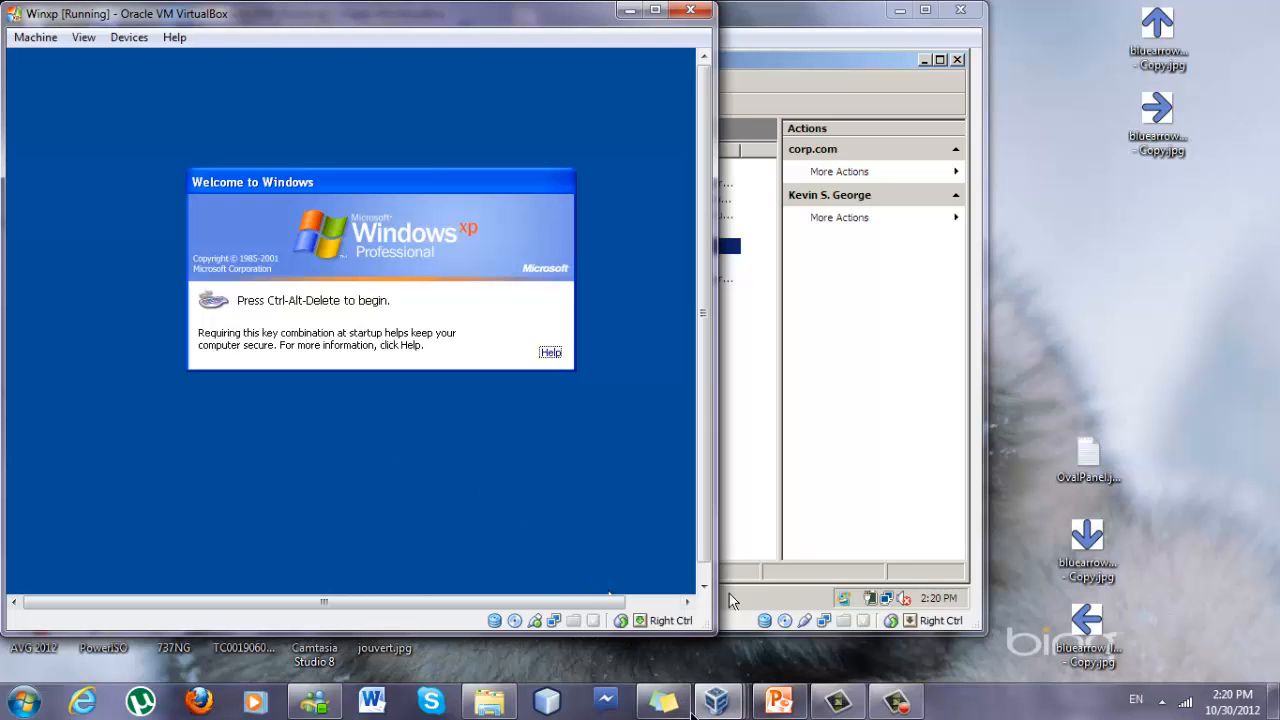
mouse_move(716, 700)
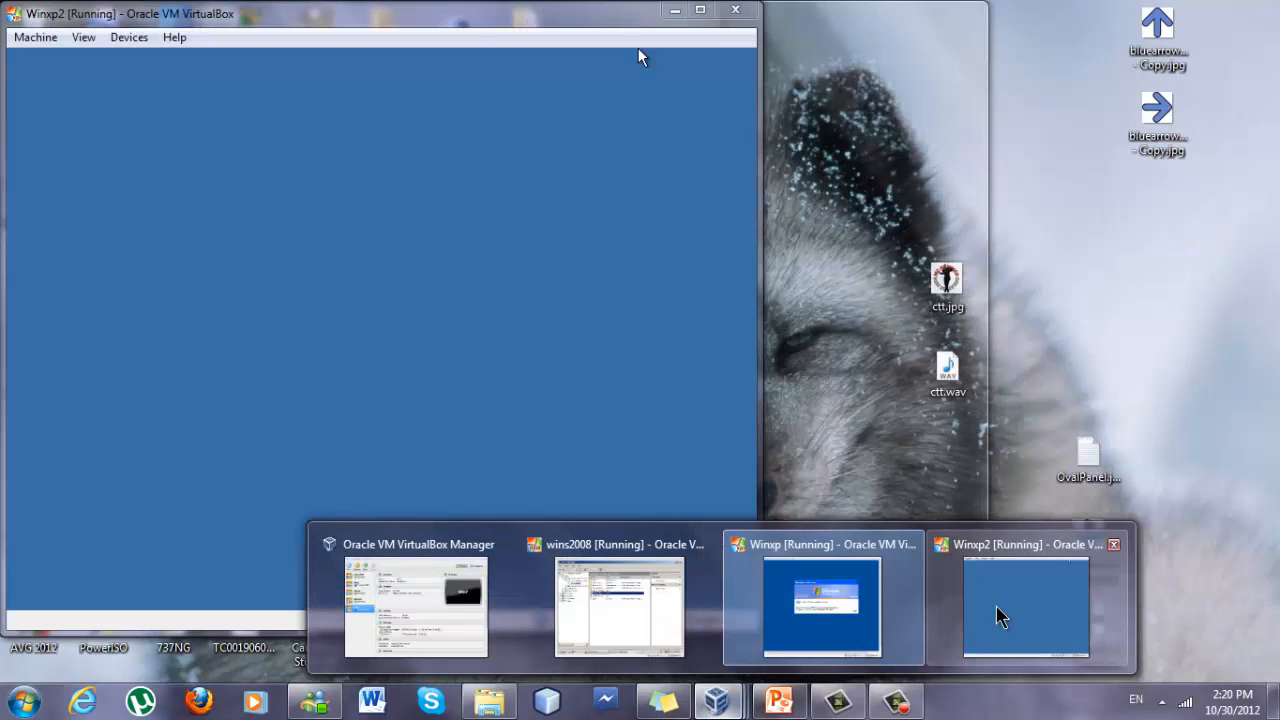
left_click(996, 612)
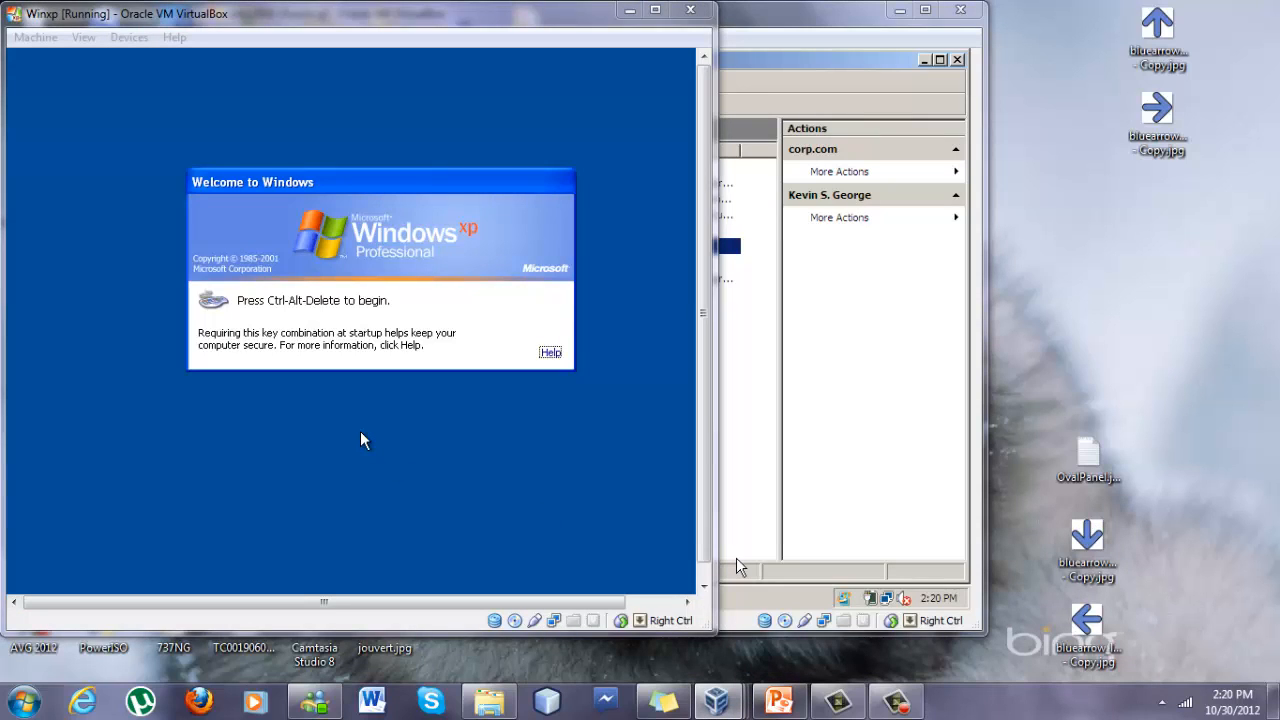
key("ctrl+alt+Delete")
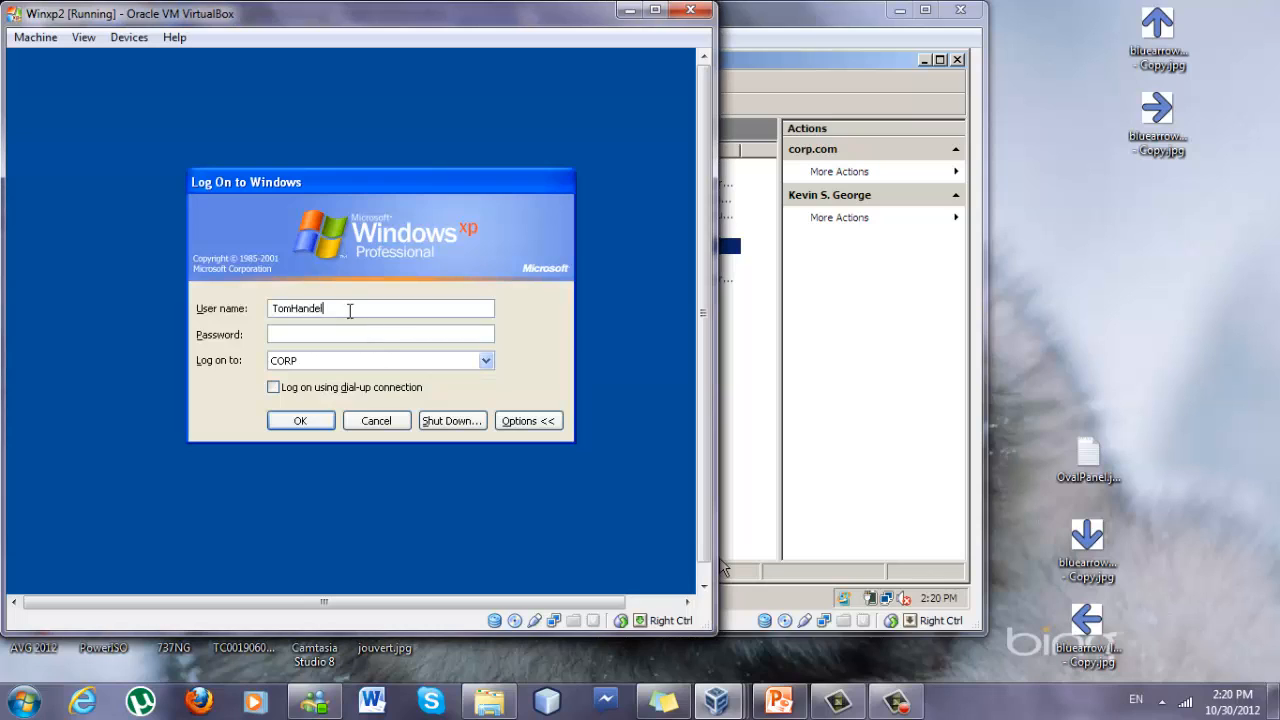
double_click(350, 311)
key("BackSpace")
key("Tab")
type("*******")
key("Return")
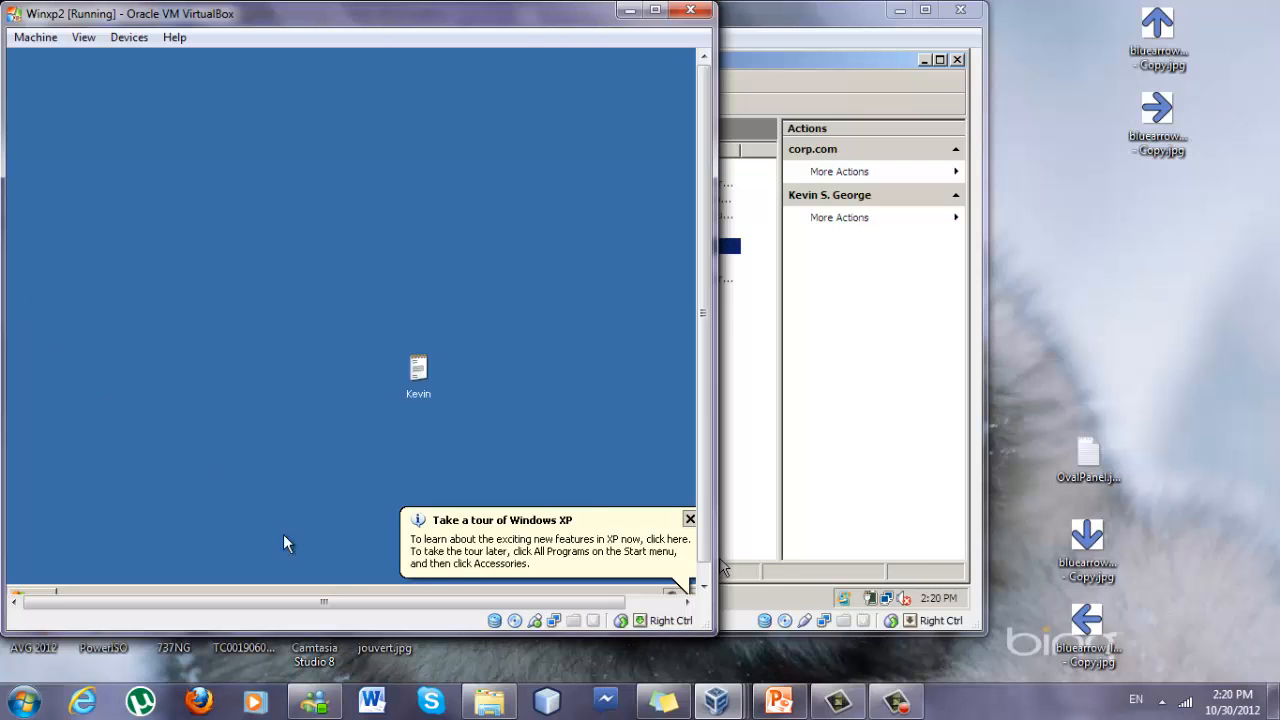
Place the Winxp window beside Winxp2 and open the Kevin text file on the Winxp2 desktop to check its contents.
mouse_move(710, 703)
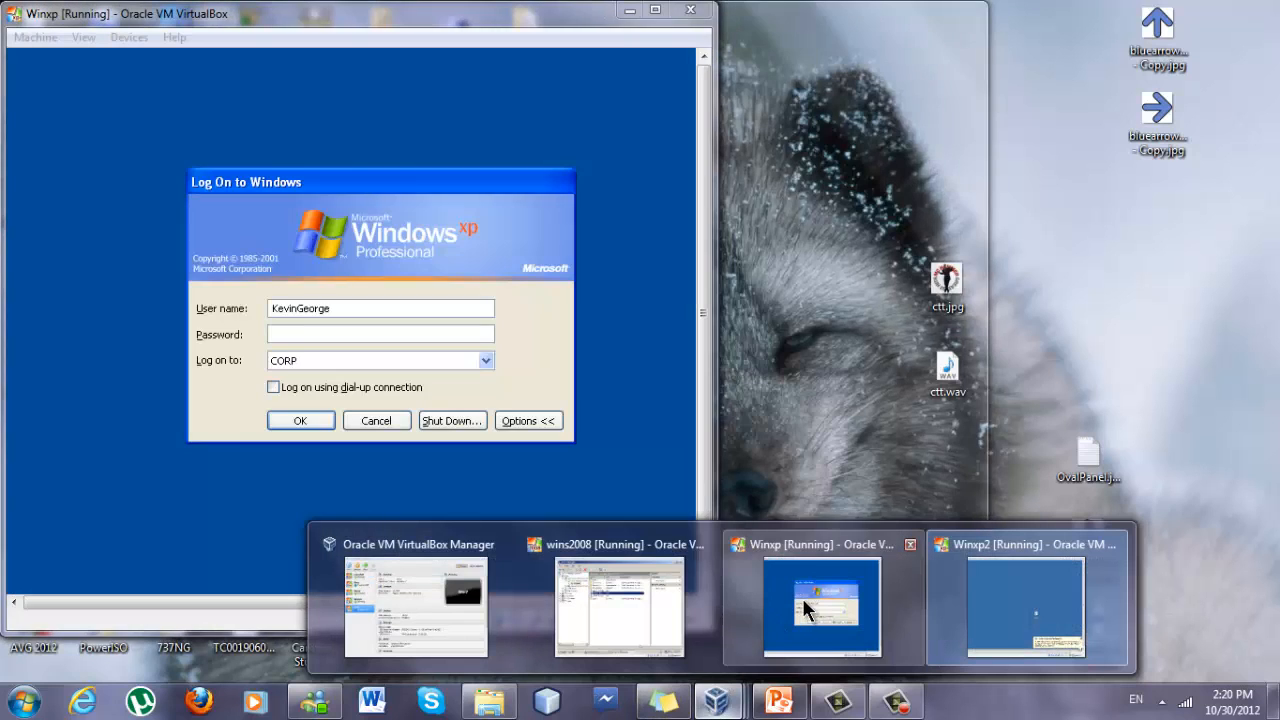
left_click(802, 597)
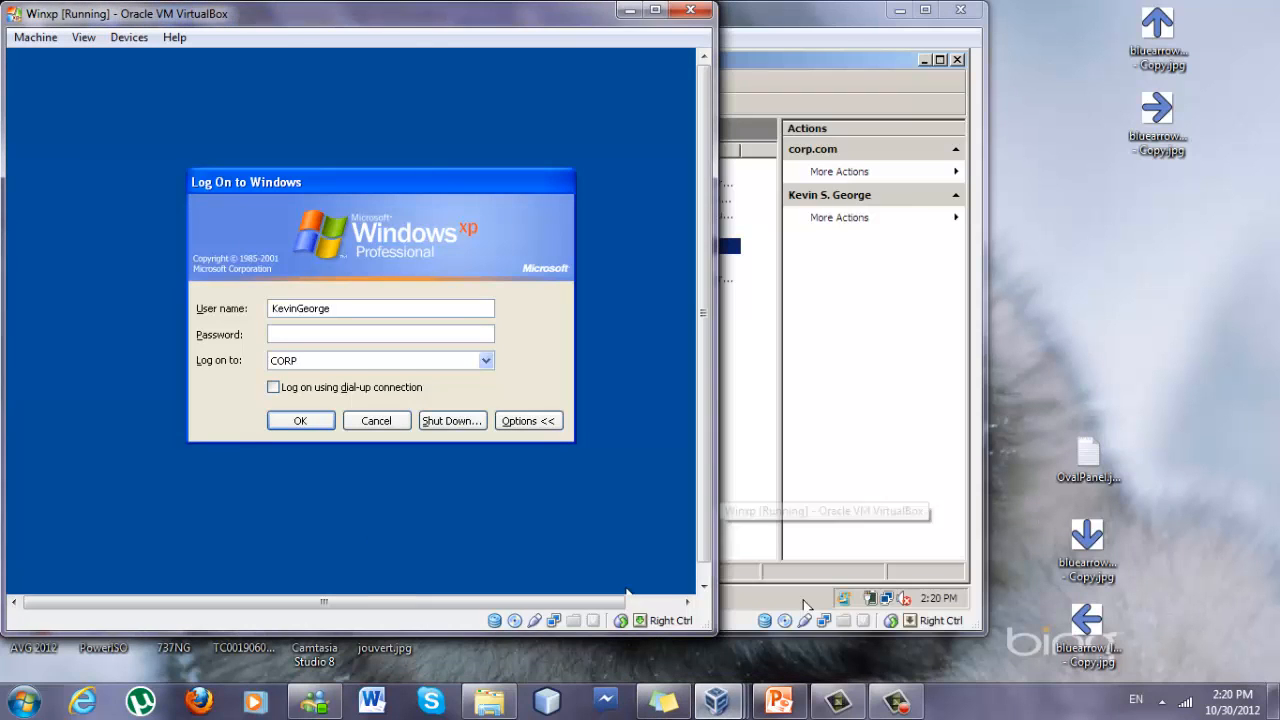
left_click_drag(328, 23, 983, 42)
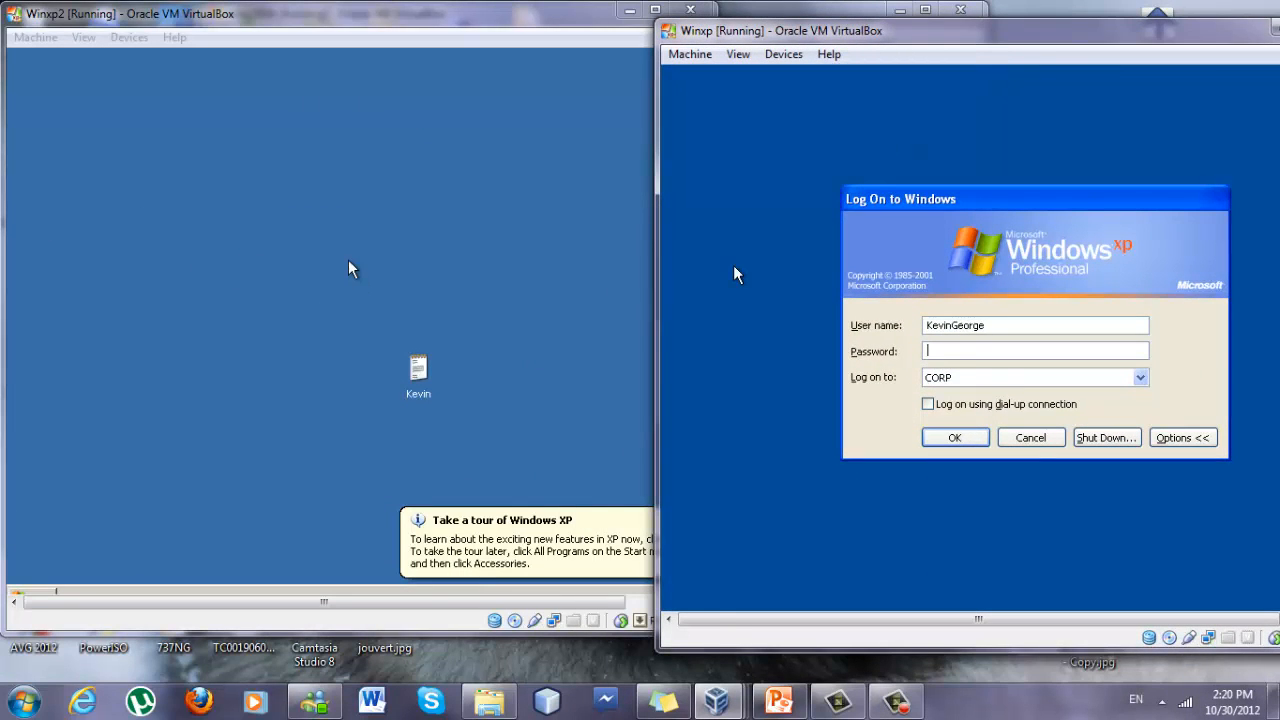
key("alt+Tab")
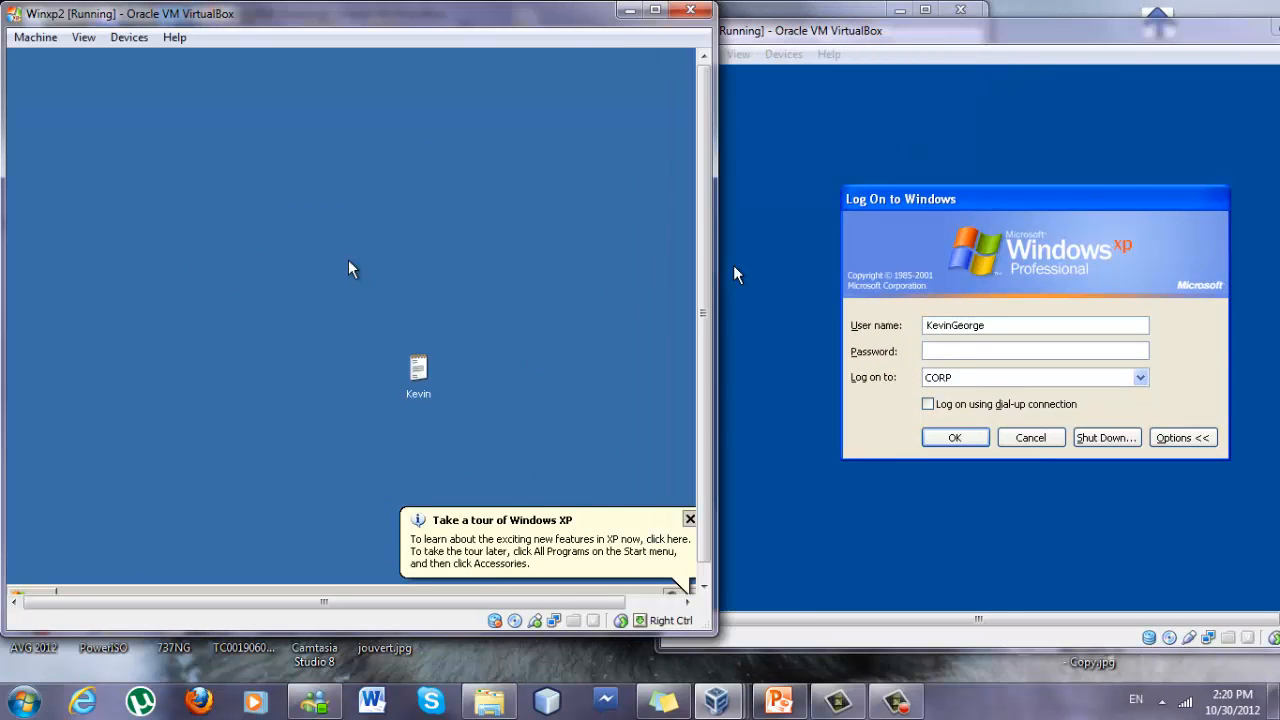
double_click(419, 368)
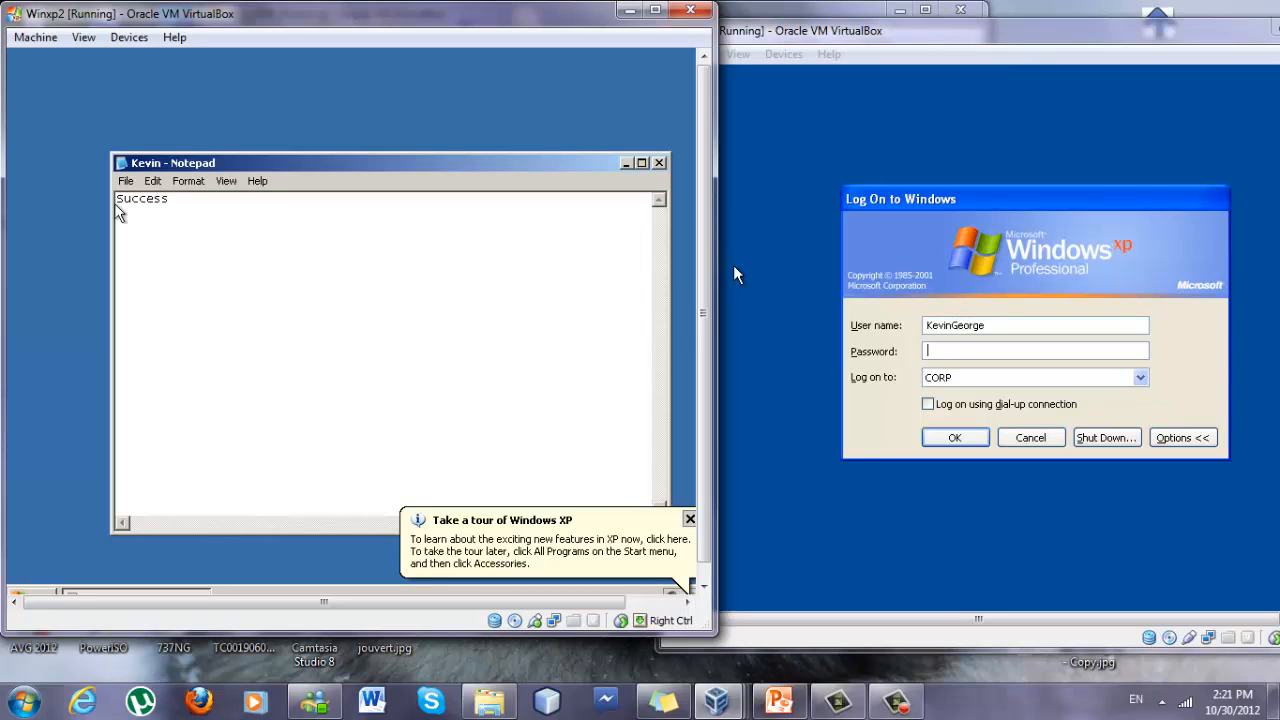
left_click(659, 162)
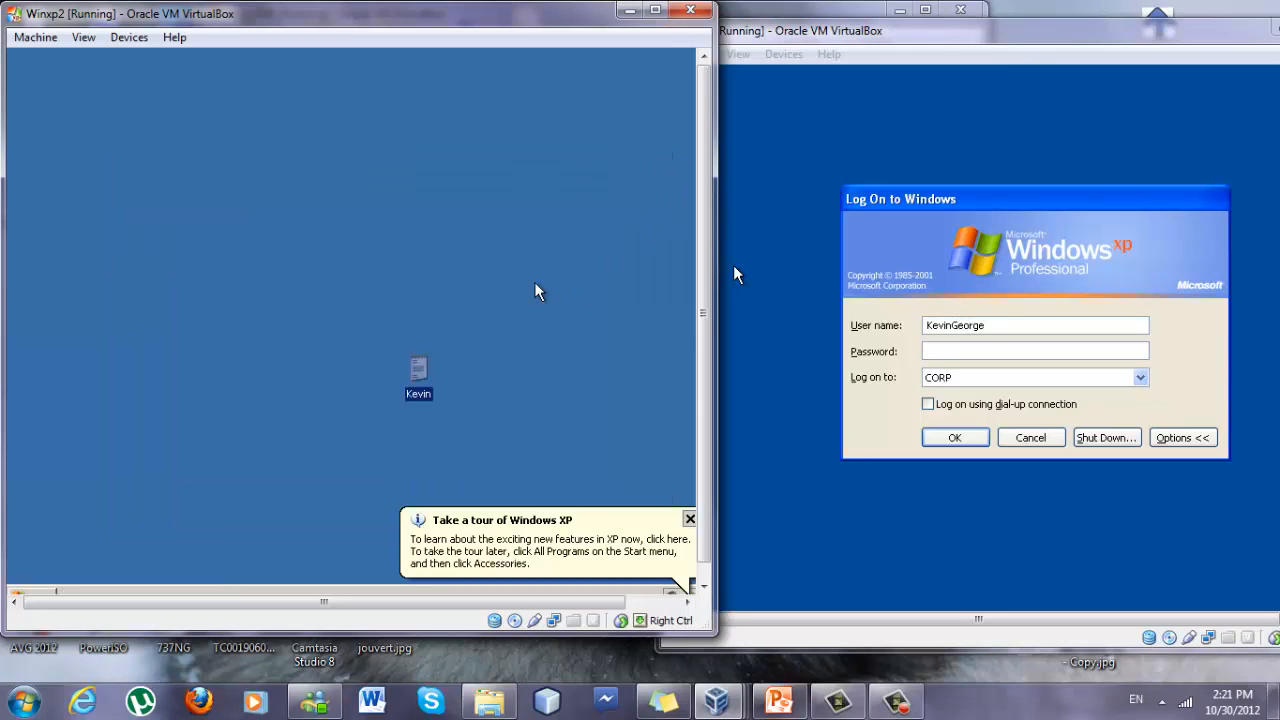